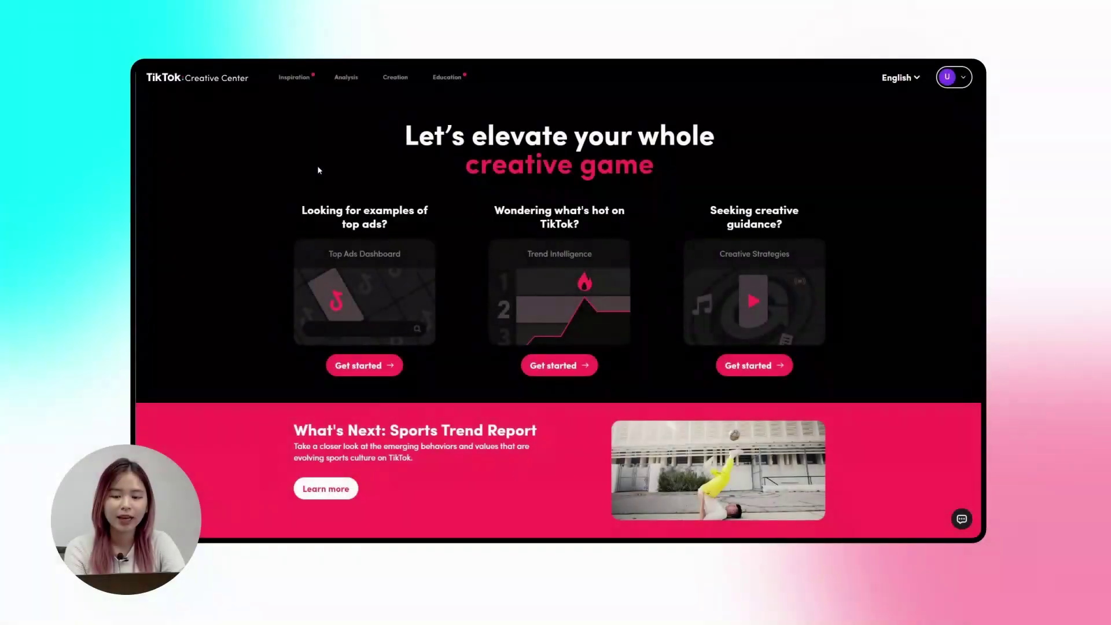
Open the Top Ads Dashboard and narrow the industry filter to Cosmetics only
{"action": "mouse_move", "coordinate": [294, 79]}
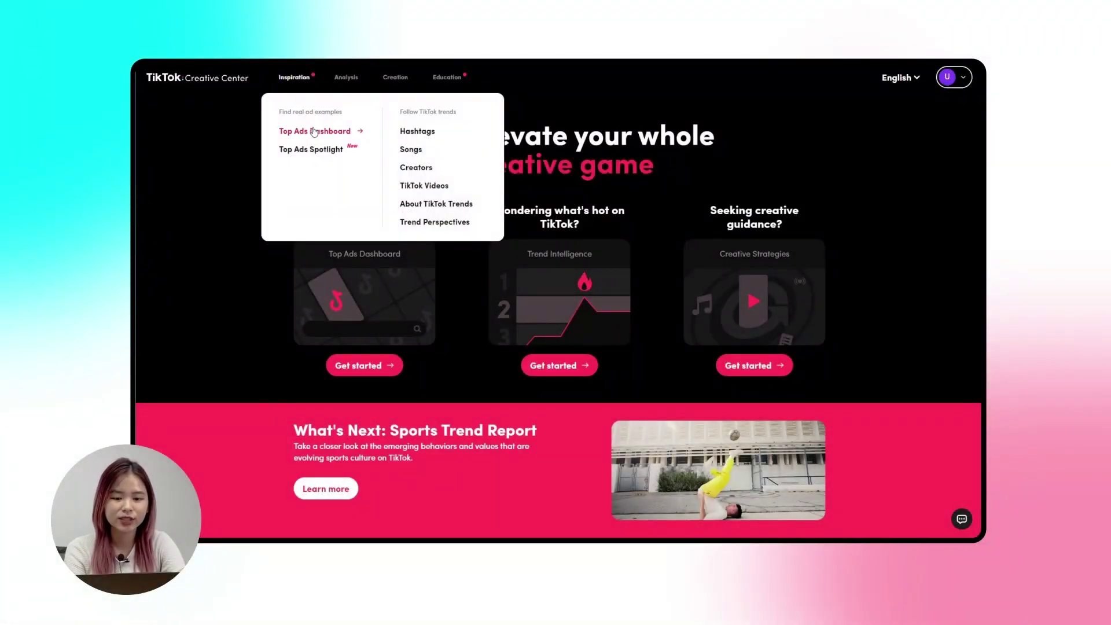
{"action": "left_click", "coordinate": [314, 132]}
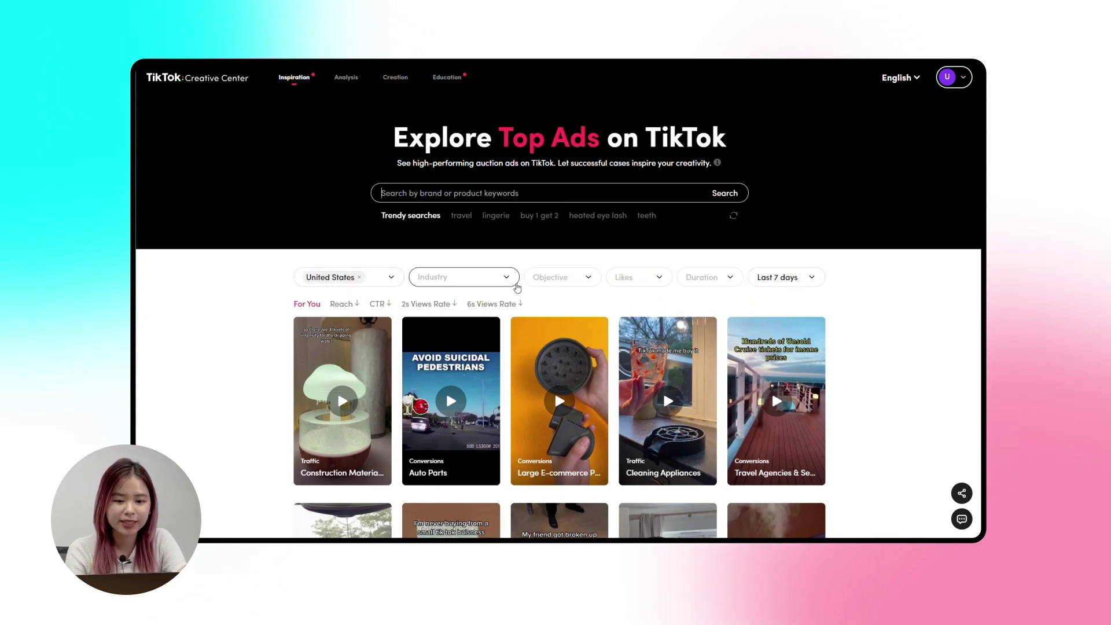
{"action": "left_click", "coordinate": [510, 281]}
{"action": "left_click", "coordinate": [449, 439]}
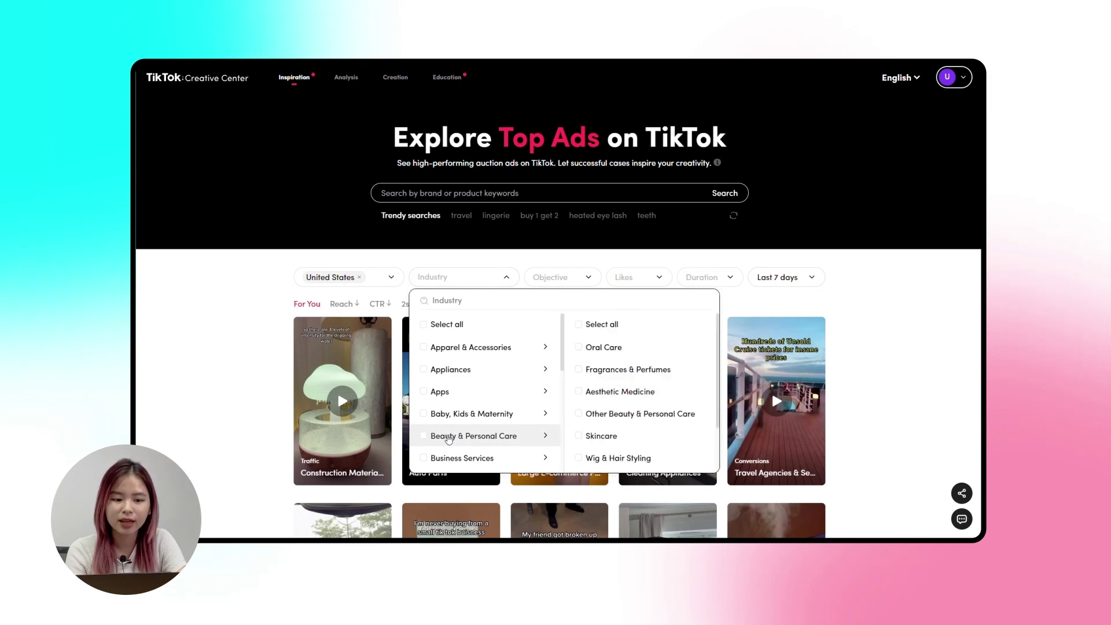
{"action": "left_click", "coordinate": [434, 440]}
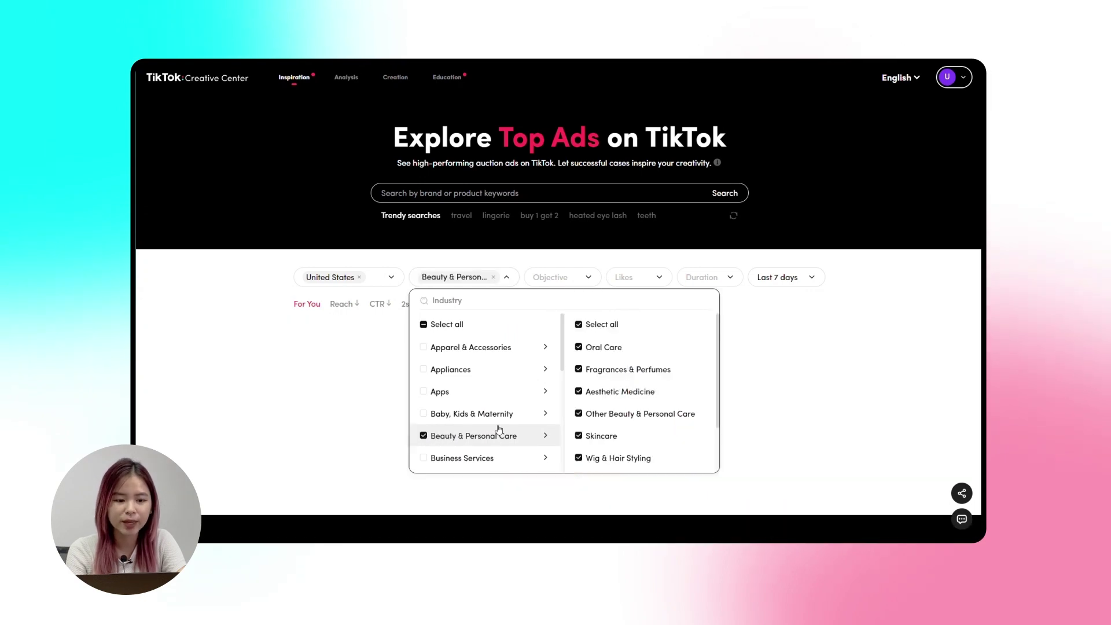
{"action": "left_click", "coordinate": [582, 325]}
{"action": "scroll", "coordinate": [581, 416], "scroll_direction": "down", "scroll_amount": 2}
{"action": "left_click", "coordinate": [579, 436]}
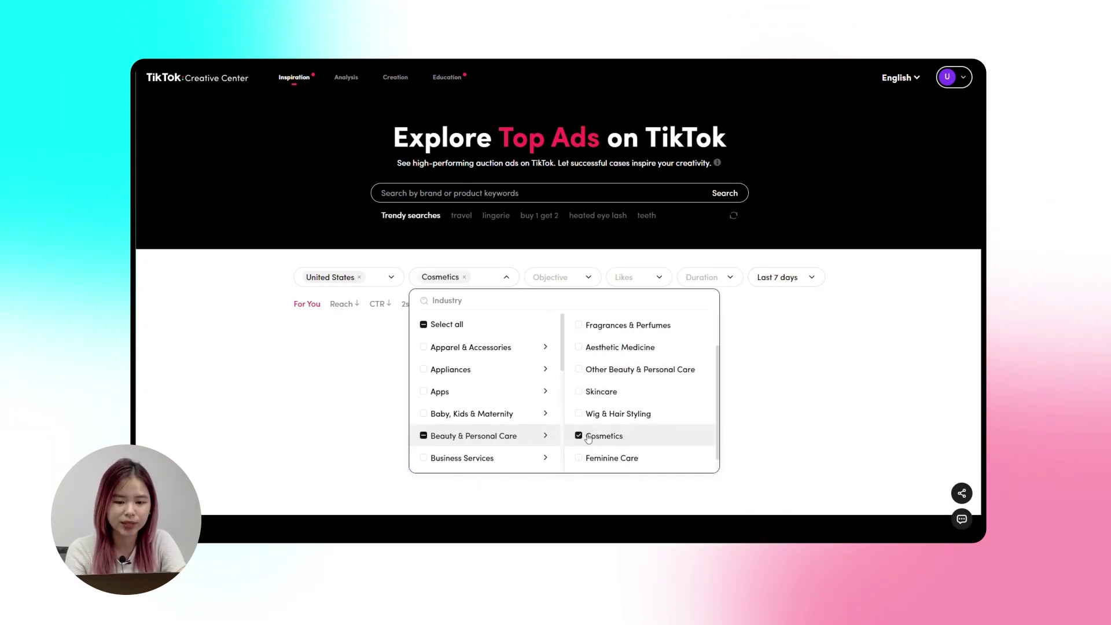
Filter to Conversions objective, top 1~20% likes, under 10 seconds, keeping last 7 days
{"action": "left_click", "coordinate": [551, 277]}
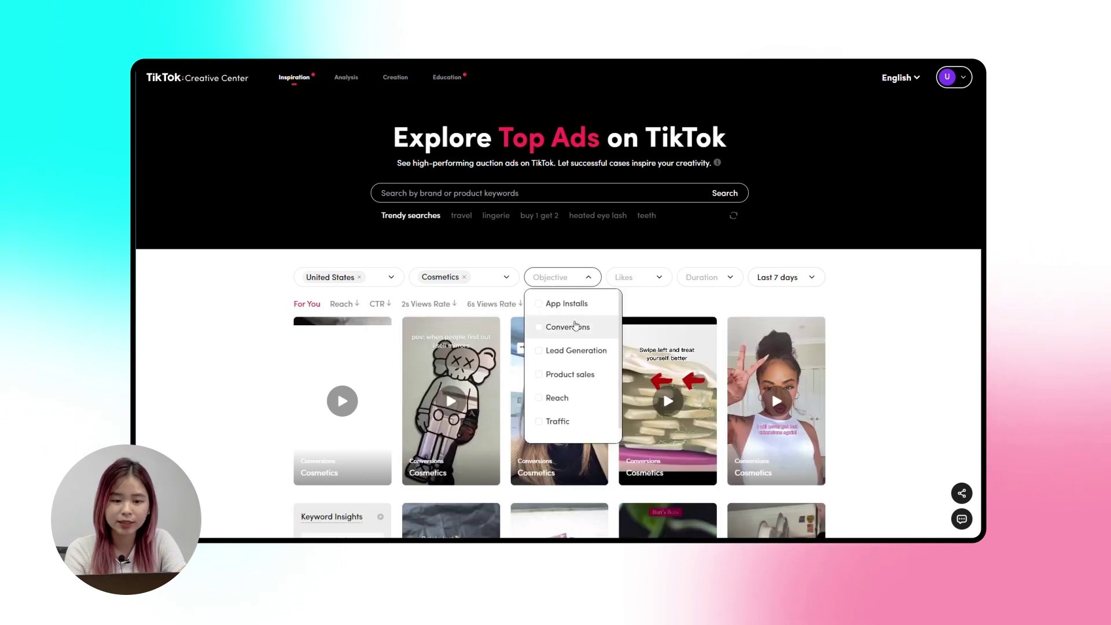
{"action": "left_click", "coordinate": [570, 328]}
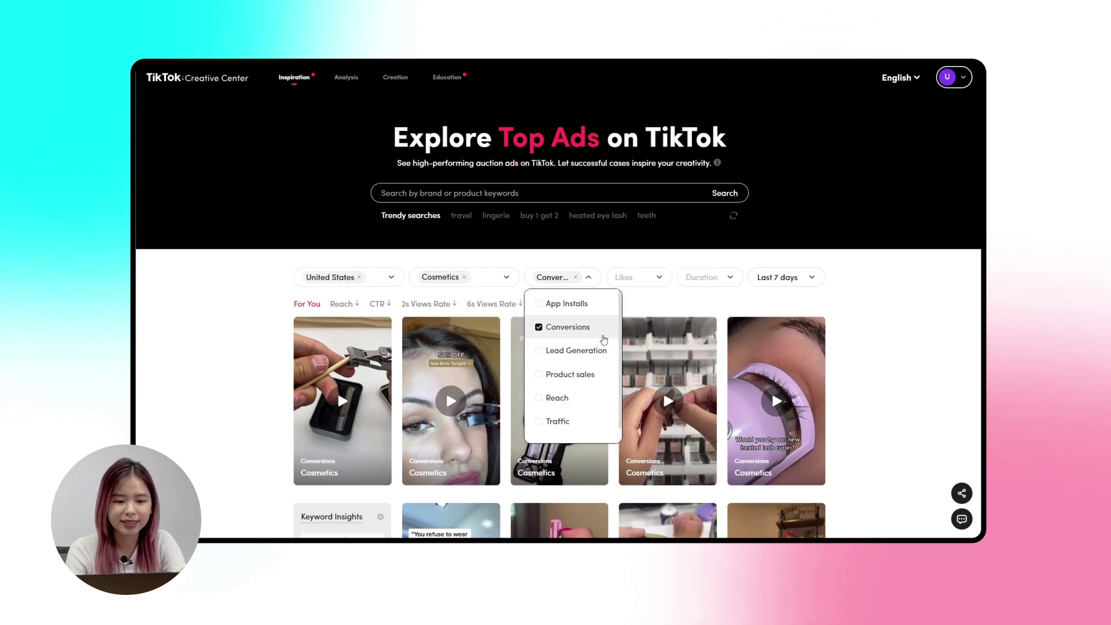
{"action": "left_click", "coordinate": [643, 278]}
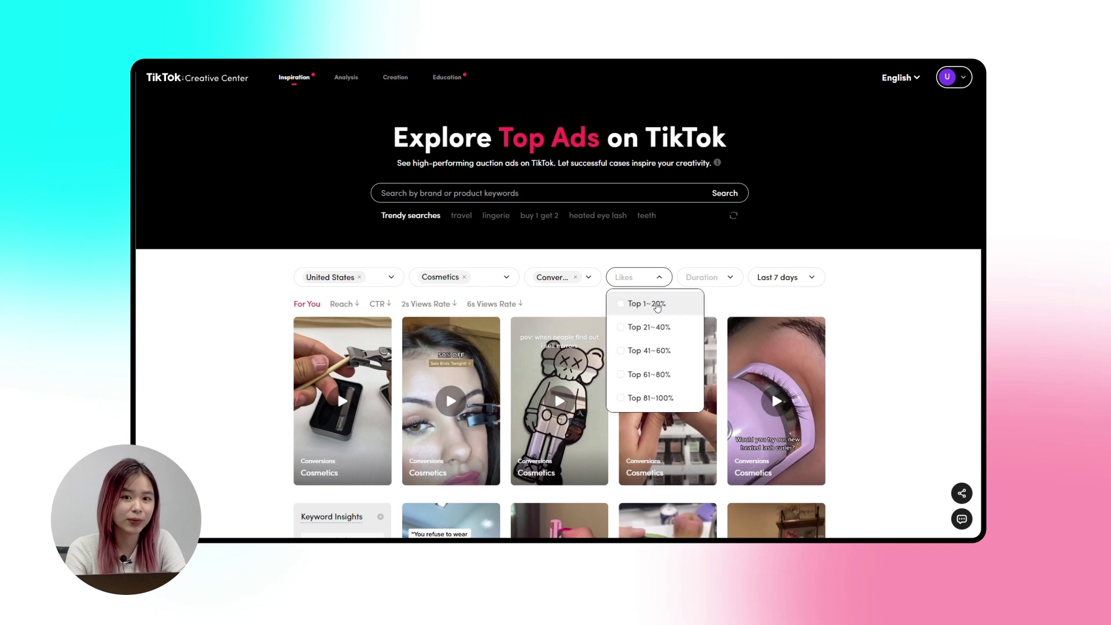
{"action": "left_click", "coordinate": [657, 305]}
{"action": "left_click", "coordinate": [729, 281]}
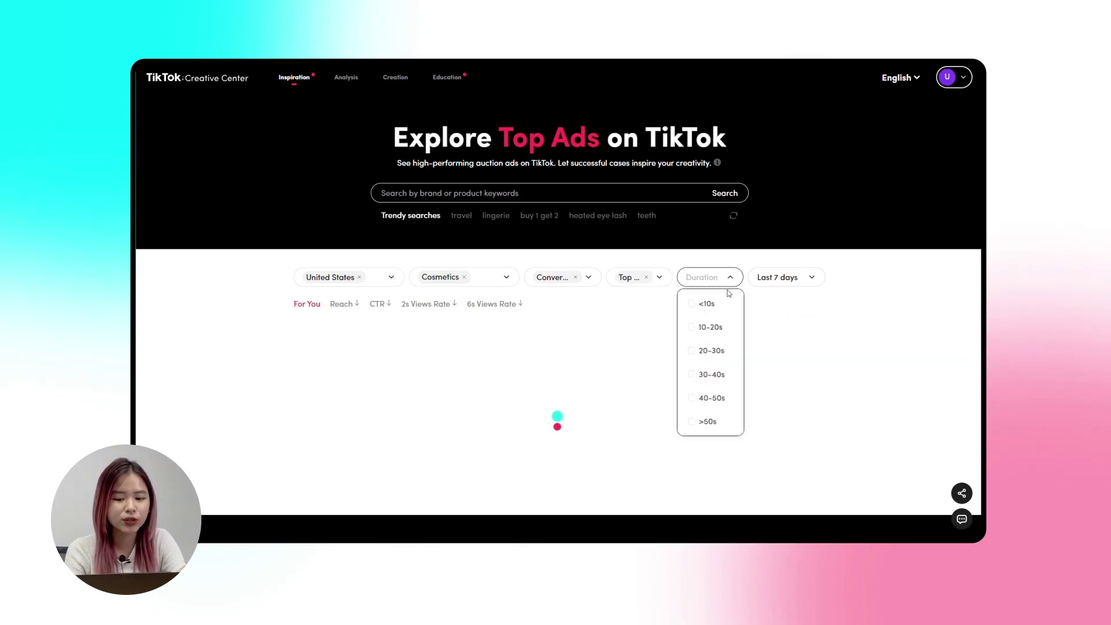
{"action": "left_click", "coordinate": [728, 306]}
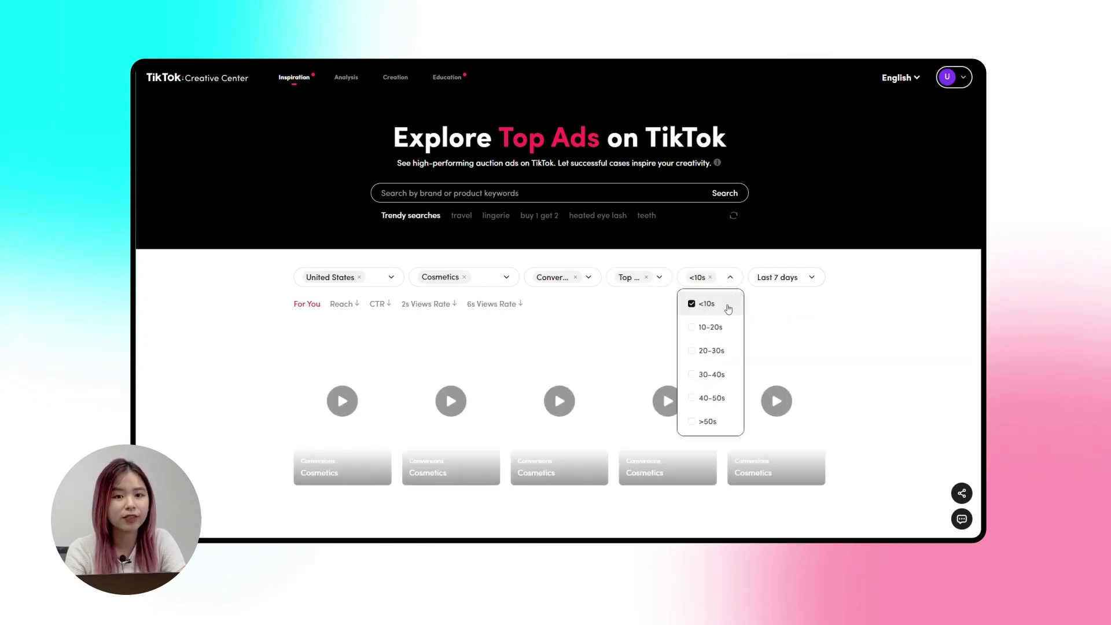
{"action": "left_click", "coordinate": [816, 278]}
{"action": "left_click", "coordinate": [810, 303]}
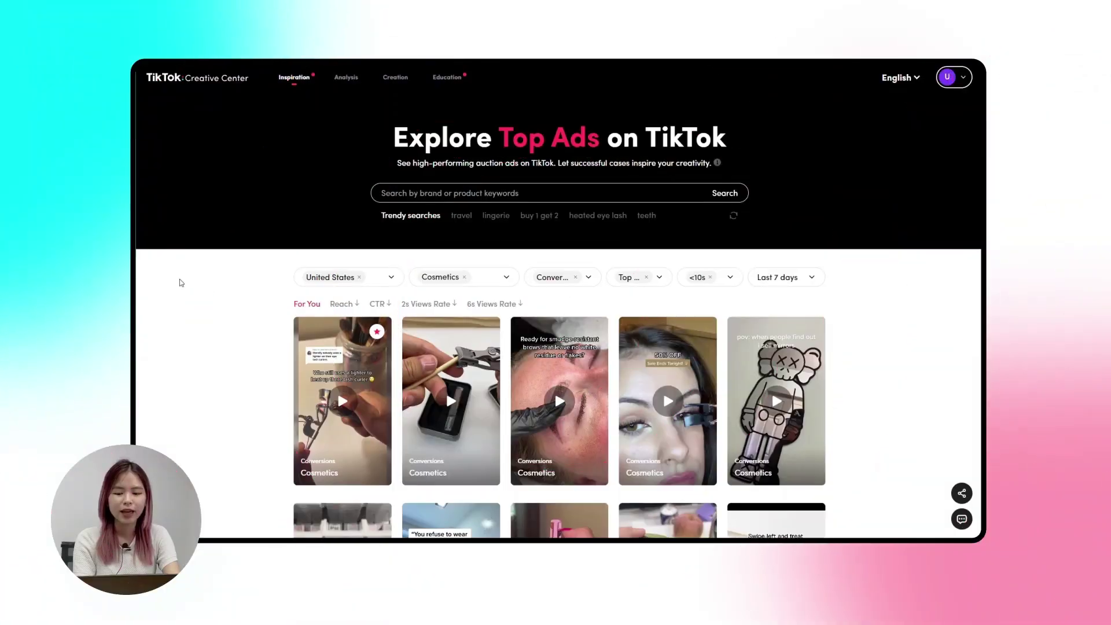
Star the third ad card, the smudge-resistant brows ad, to add it to Saved ads
{"action": "scroll", "coordinate": [196, 295], "scroll_direction": "down", "scroll_amount": 1}
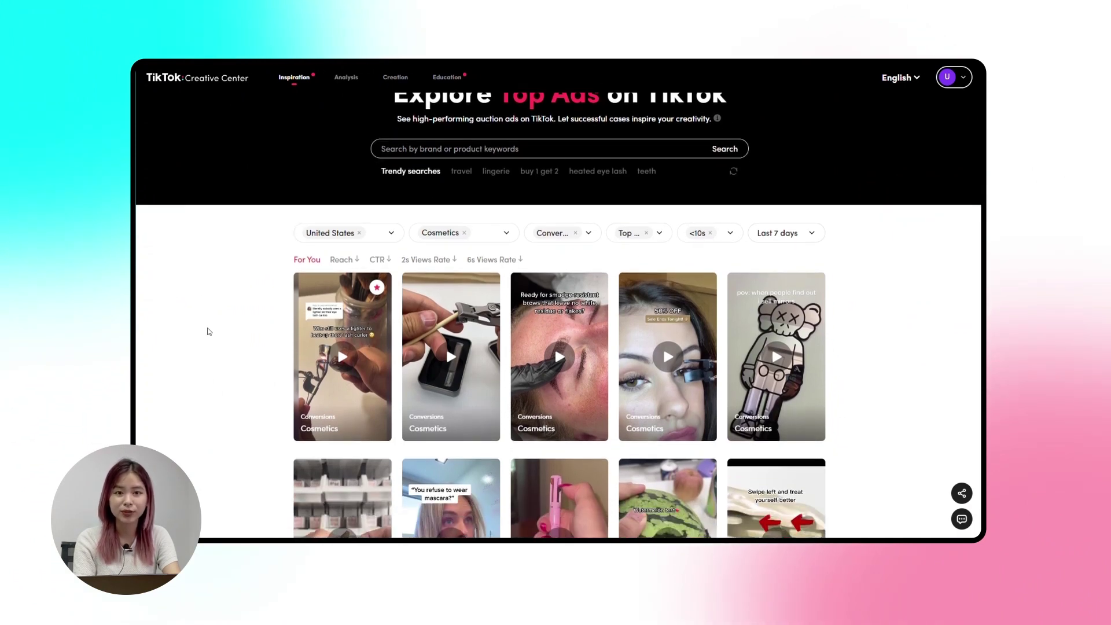
{"action": "mouse_move", "coordinate": [556, 443]}
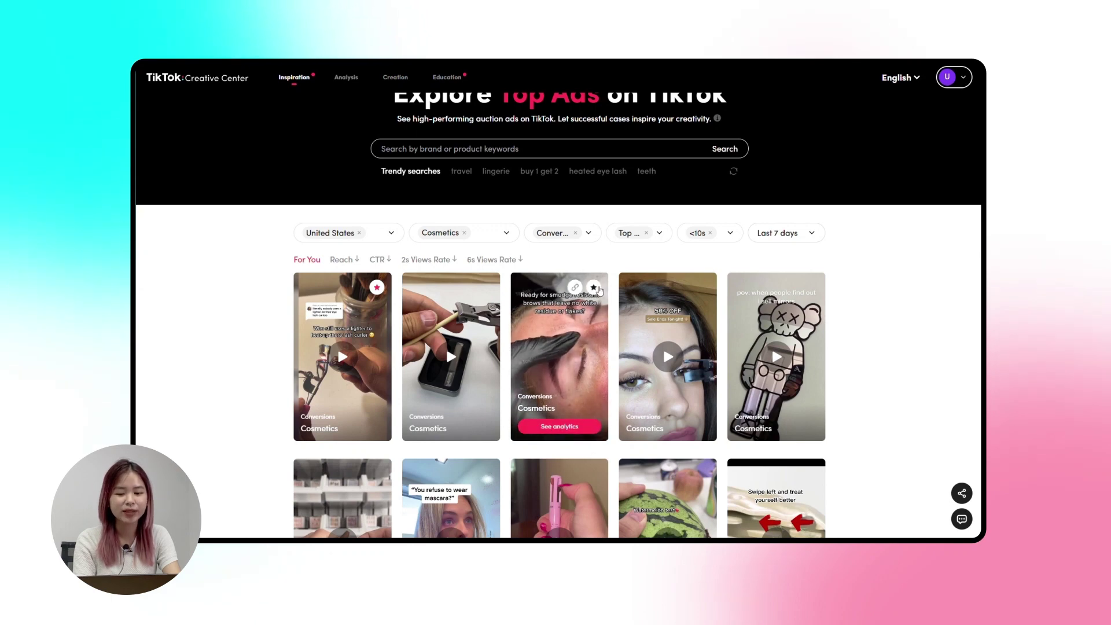
{"action": "left_click", "coordinate": [596, 288]}
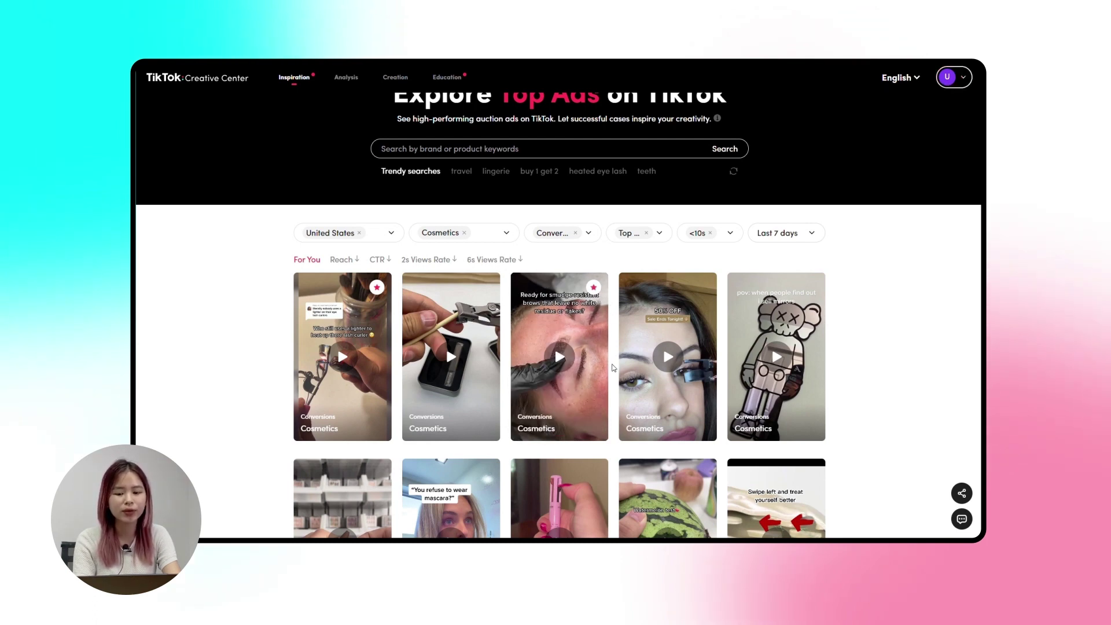
{"action": "scroll", "coordinate": [614, 367], "scroll_direction": "up", "scroll_amount": 1}
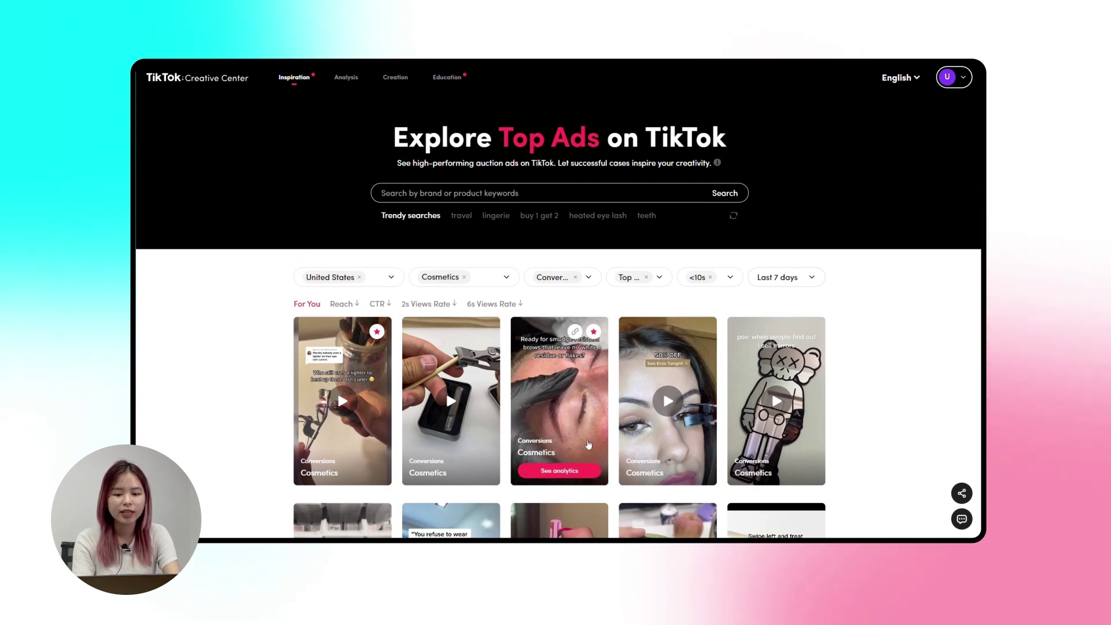
{"action": "scroll", "coordinate": [589, 485], "scroll_direction": "down", "scroll_amount": 1}
{"action": "scroll", "coordinate": [589, 486], "scroll_direction": "down", "scroll_amount": 1}
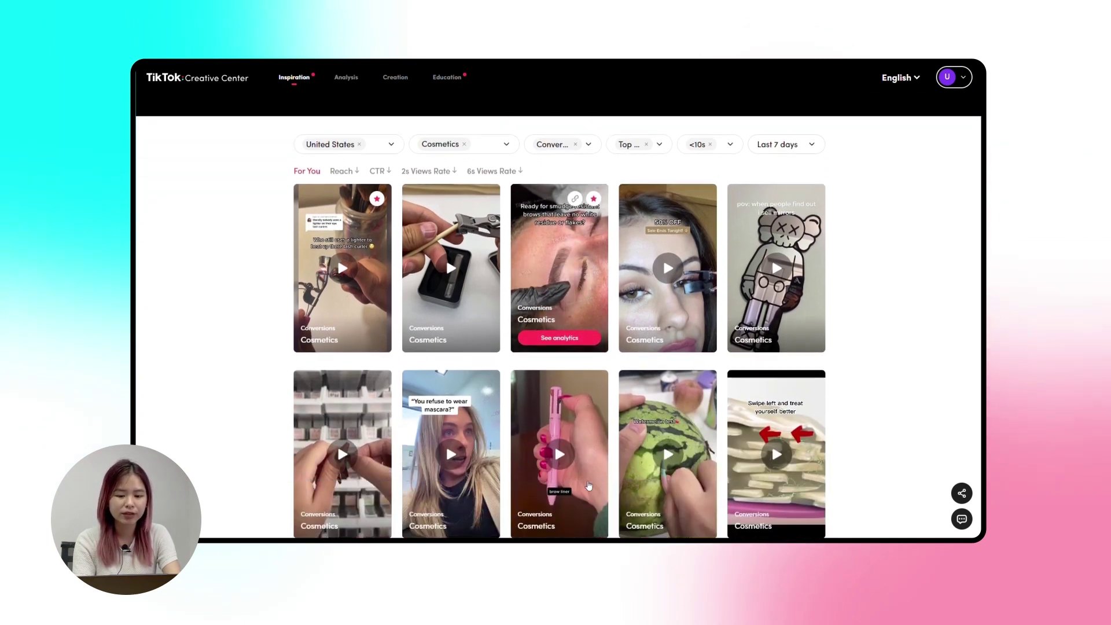
Open the brows ad's About this ad page and view its CVR, Clicks, Conversion and Remain curves
{"action": "left_click", "coordinate": [561, 344]}
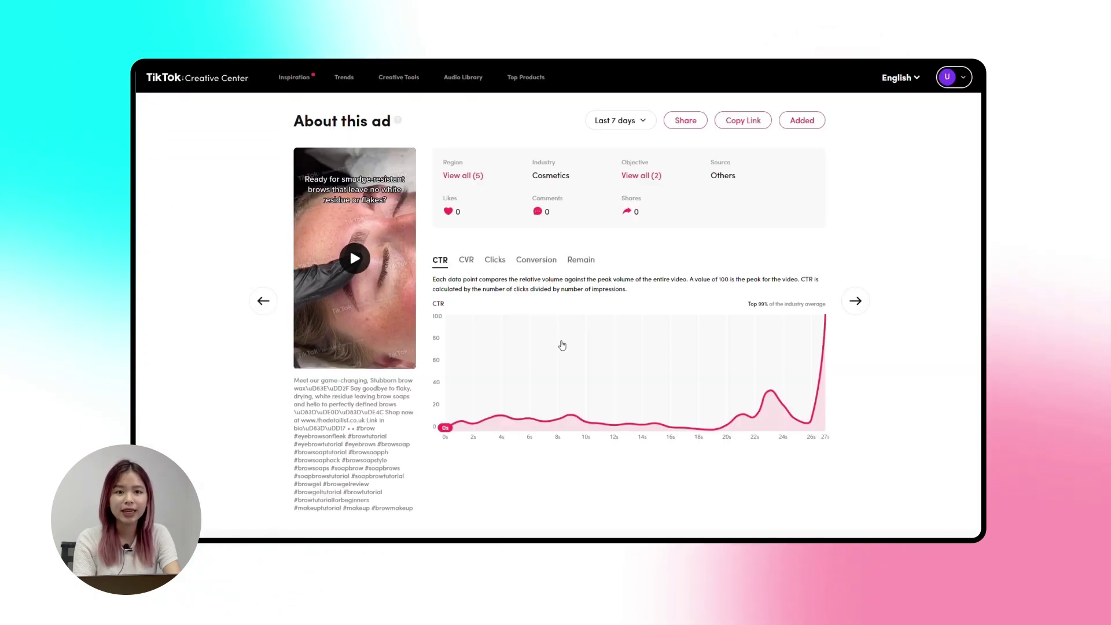
{"action": "mouse_move", "coordinate": [561, 424]}
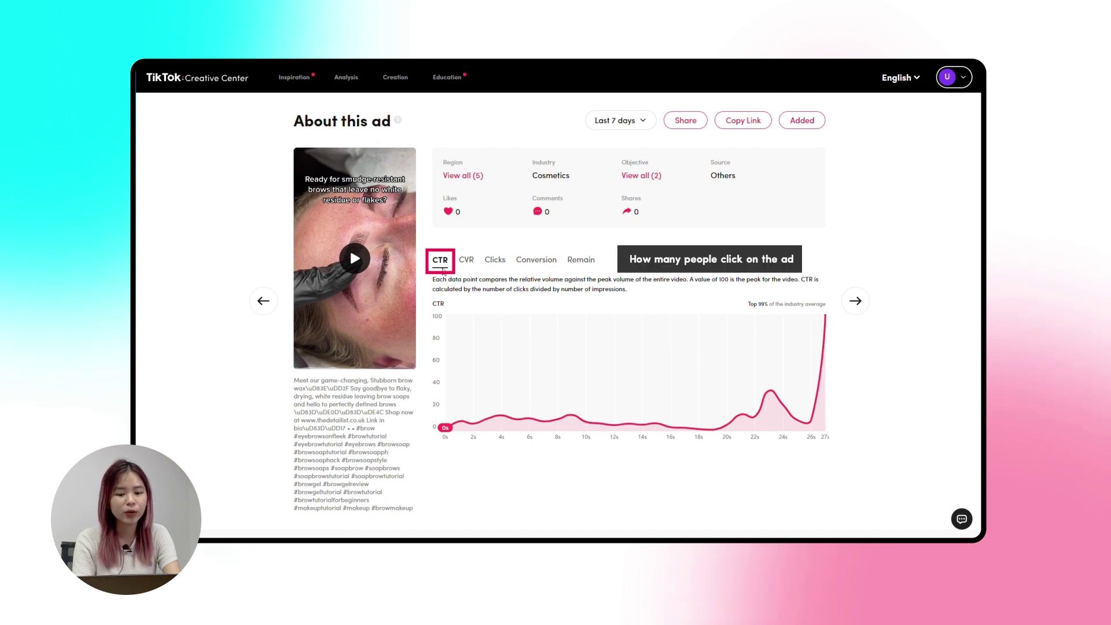
{"action": "left_click", "coordinate": [467, 264]}
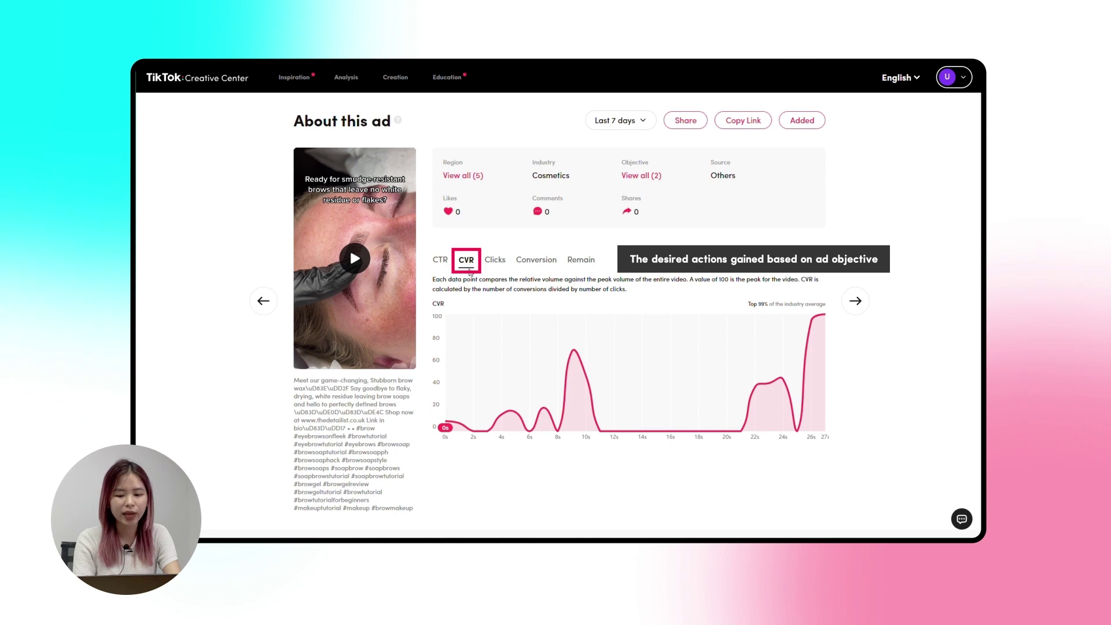
{"action": "left_click", "coordinate": [496, 266]}
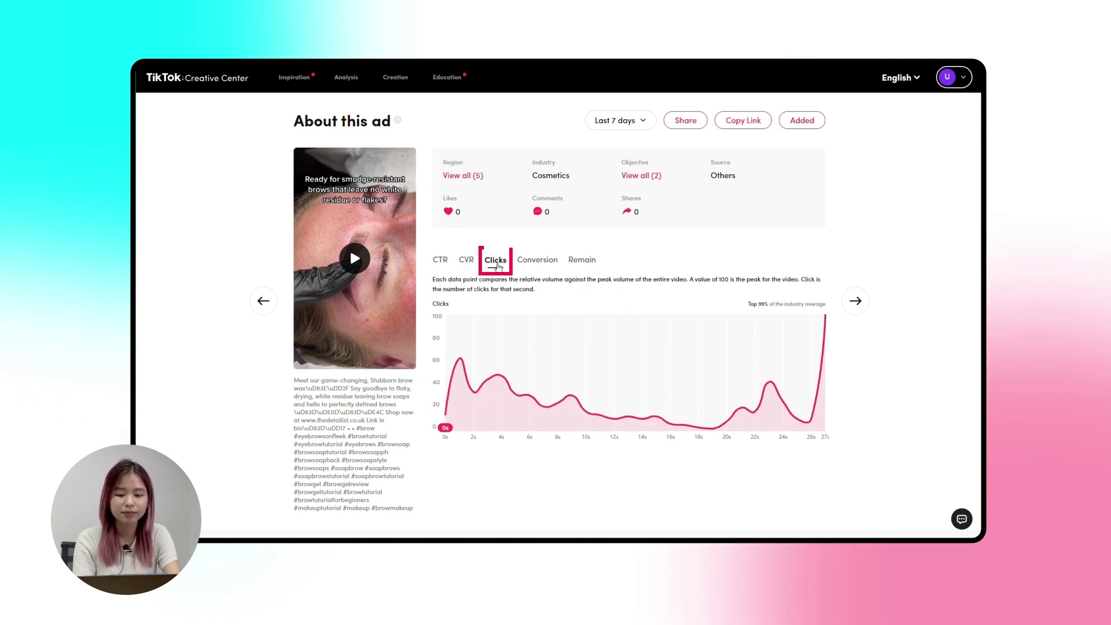
{"action": "left_click", "coordinate": [546, 267]}
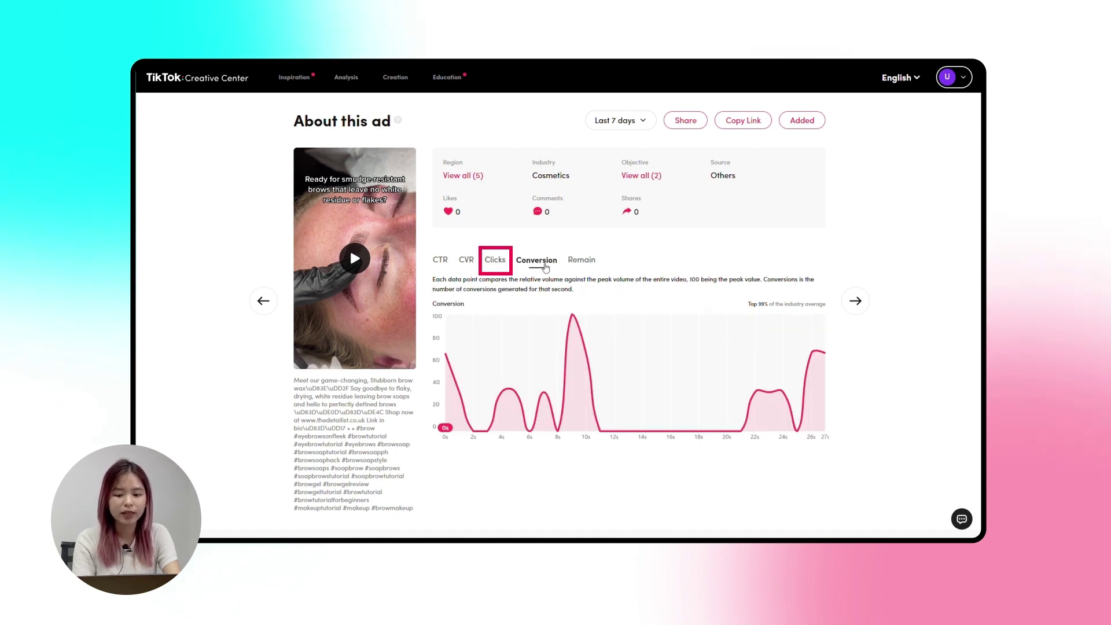
{"action": "left_click", "coordinate": [587, 264]}
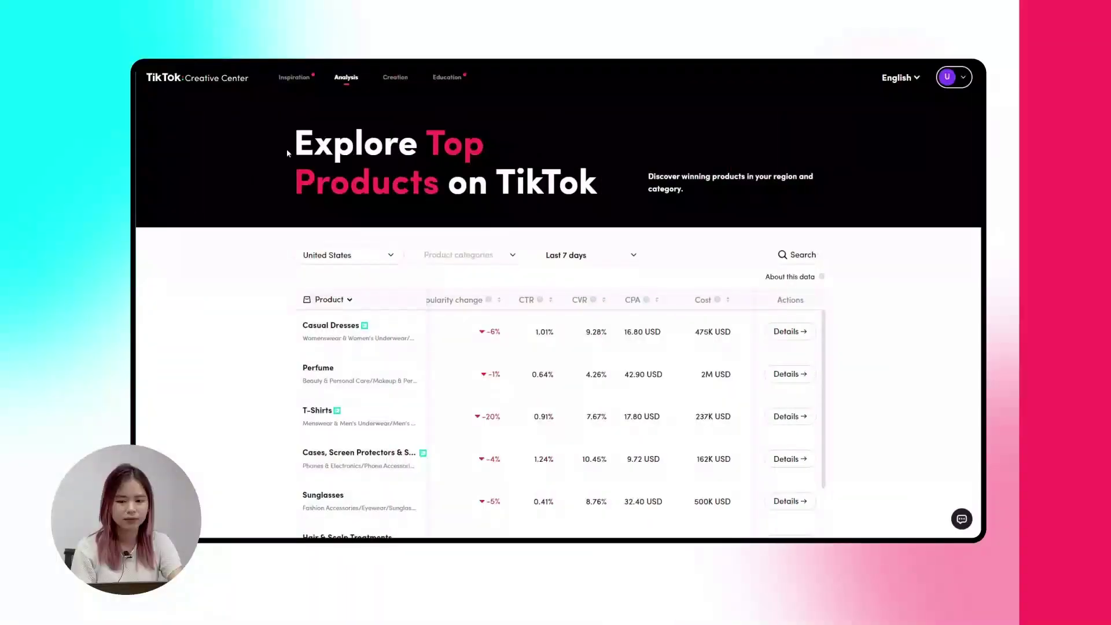
Filter the Top Products category to Makeup & Perfume
{"action": "mouse_move", "coordinate": [358, 86]}
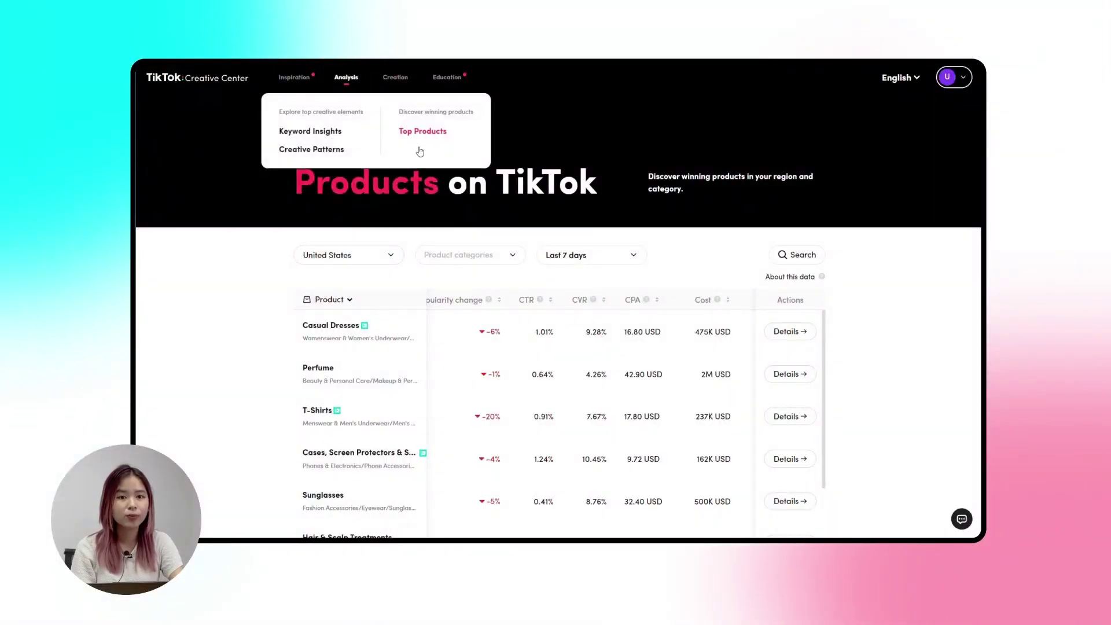
{"action": "left_click", "coordinate": [504, 257]}
{"action": "left_click", "coordinate": [435, 387]}
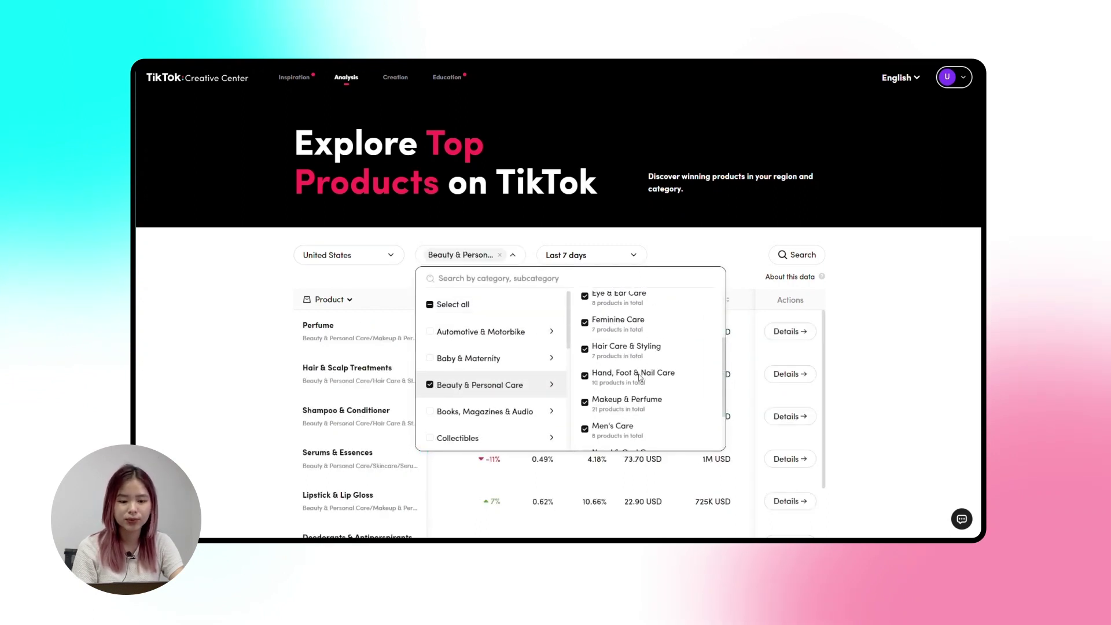
{"action": "left_click", "coordinate": [436, 387]}
{"action": "scroll", "coordinate": [598, 359], "scroll_direction": "down", "scroll_amount": 1}
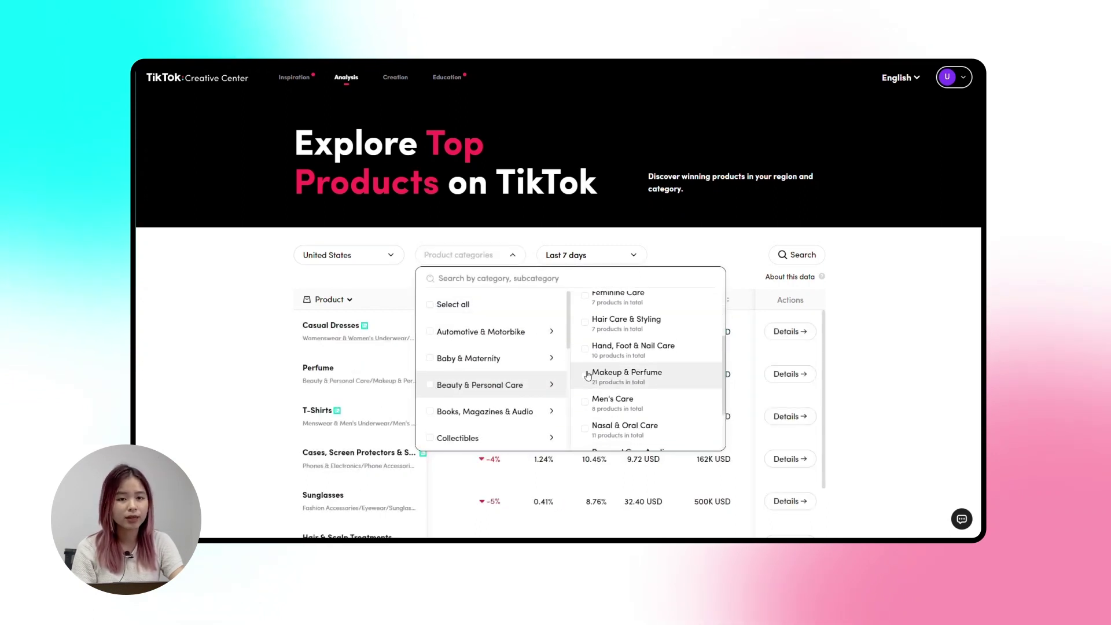
{"action": "left_click", "coordinate": [602, 375]}
Keep the Last 7 days range and scroll the product table down to the Perfume row
{"action": "left_click", "coordinate": [635, 258]}
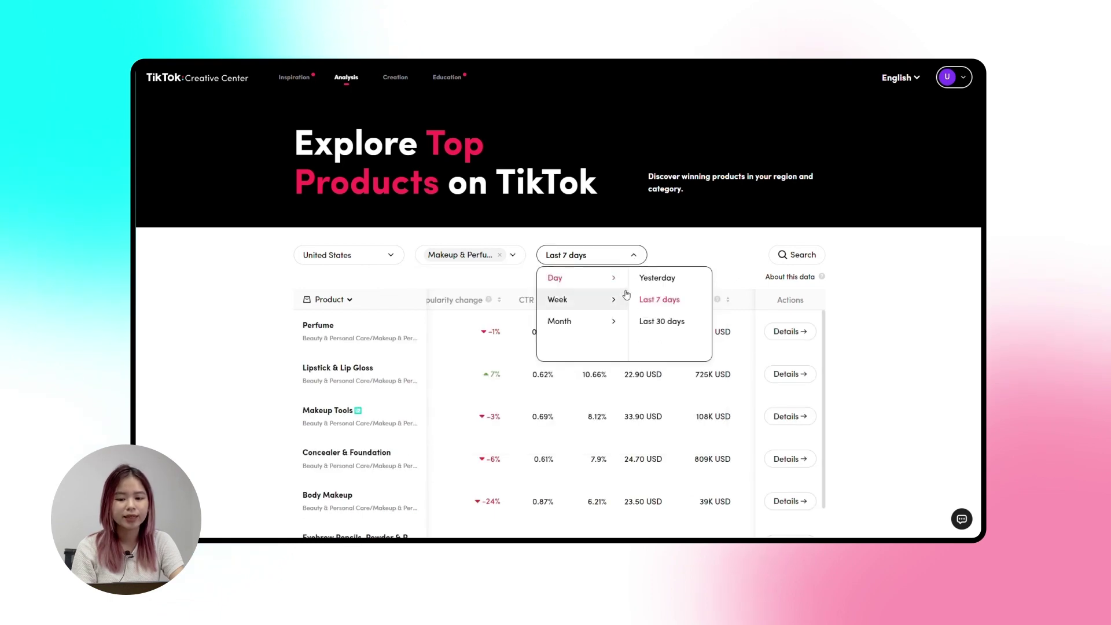
{"action": "left_click", "coordinate": [890, 341]}
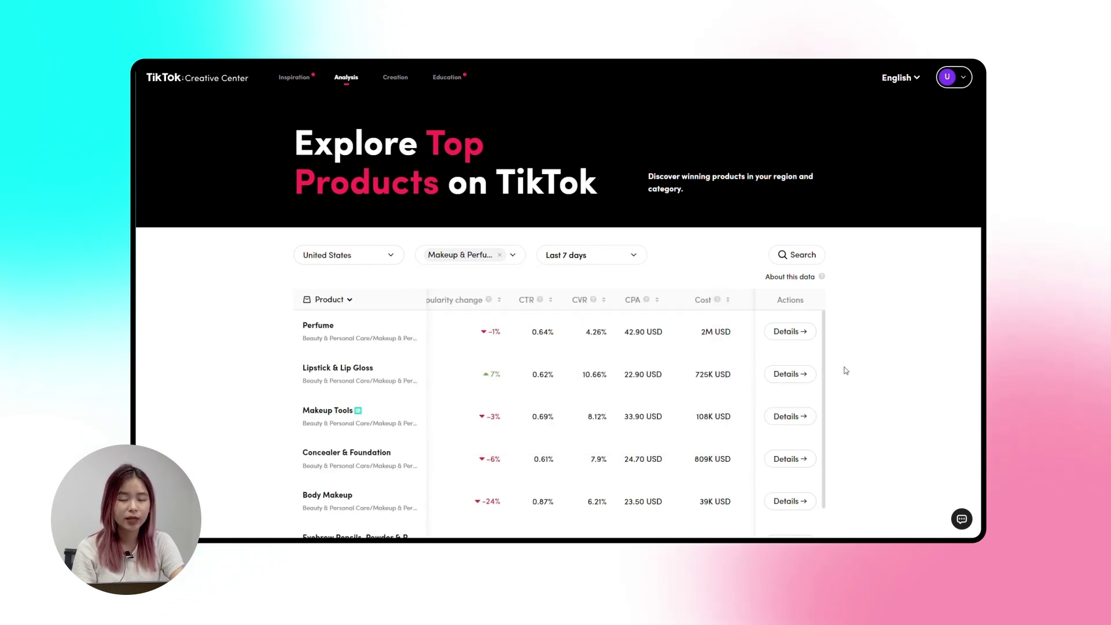
{"action": "scroll", "coordinate": [826, 376], "scroll_direction": "down", "scroll_amount": 3}
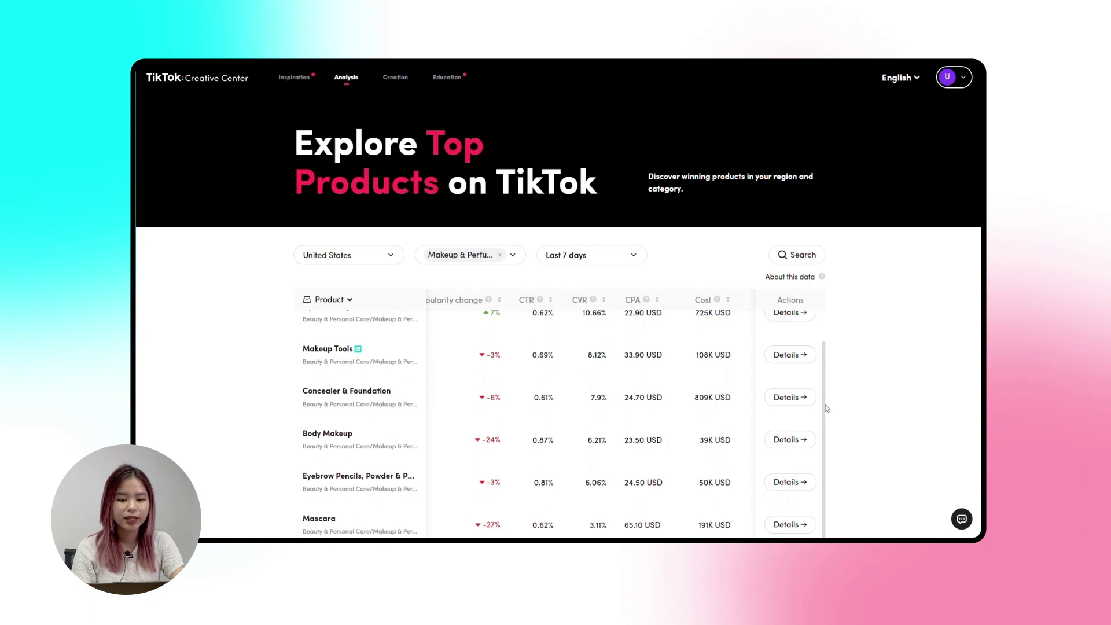
{"action": "scroll", "coordinate": [831, 434], "scroll_direction": "down", "scroll_amount": 1}
{"action": "scroll", "coordinate": [836, 453], "scroll_direction": "down", "scroll_amount": 3}
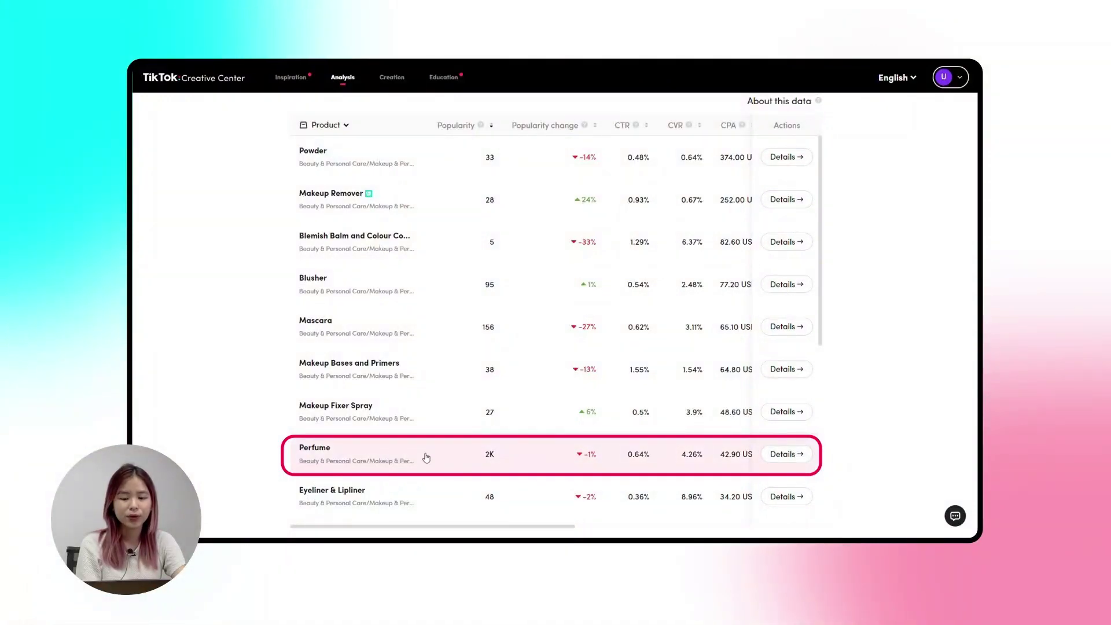
{"action": "mouse_move", "coordinate": [450, 526]}
{"action": "left_mouse_down"}
{"action": "mouse_move", "coordinate": [704, 525]}
{"action": "mouse_move", "coordinate": [448, 526]}
{"action": "left_mouse_up"}
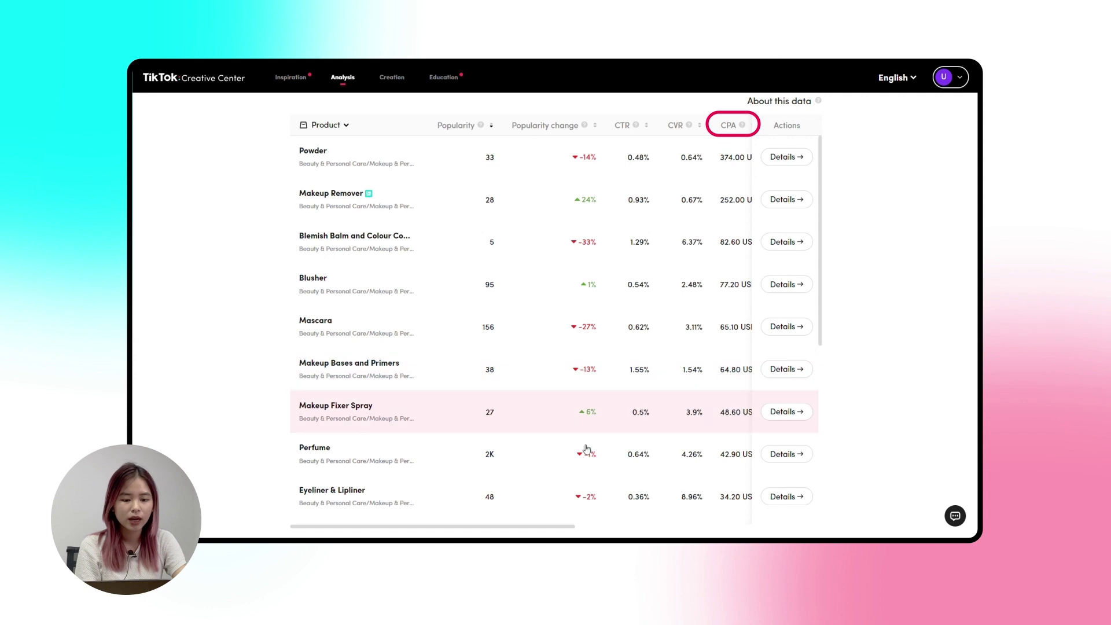
{"action": "left_click_drag", "start_coordinate": [544, 530], "coordinate": [599, 528]}
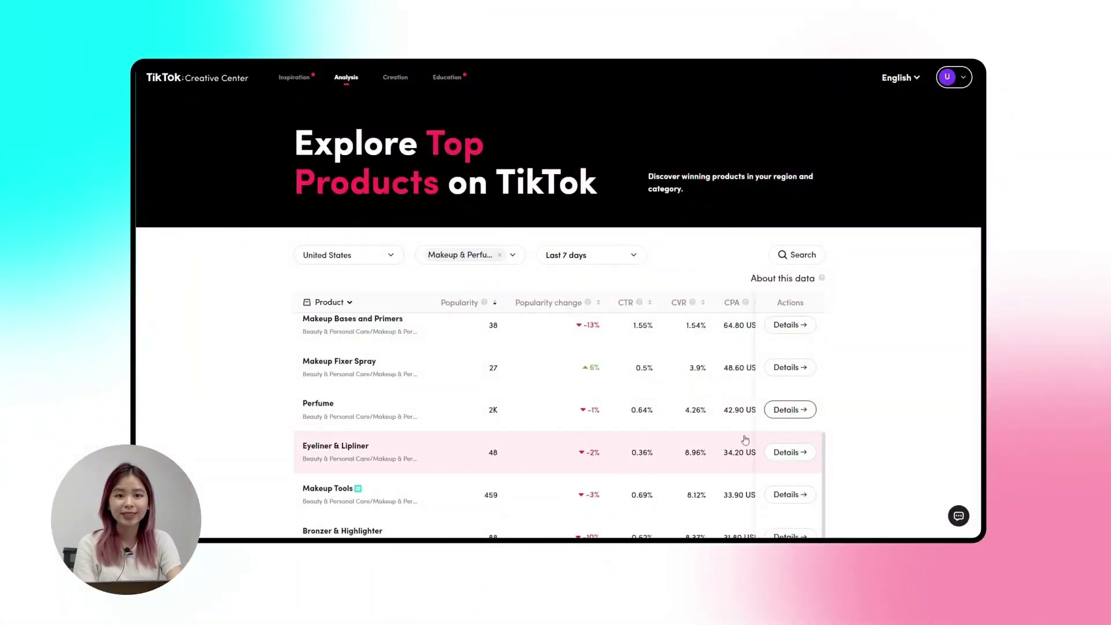
Open Perfume's Details, browse its charts and related videos, then view Audience insights
{"action": "left_click", "coordinate": [791, 409]}
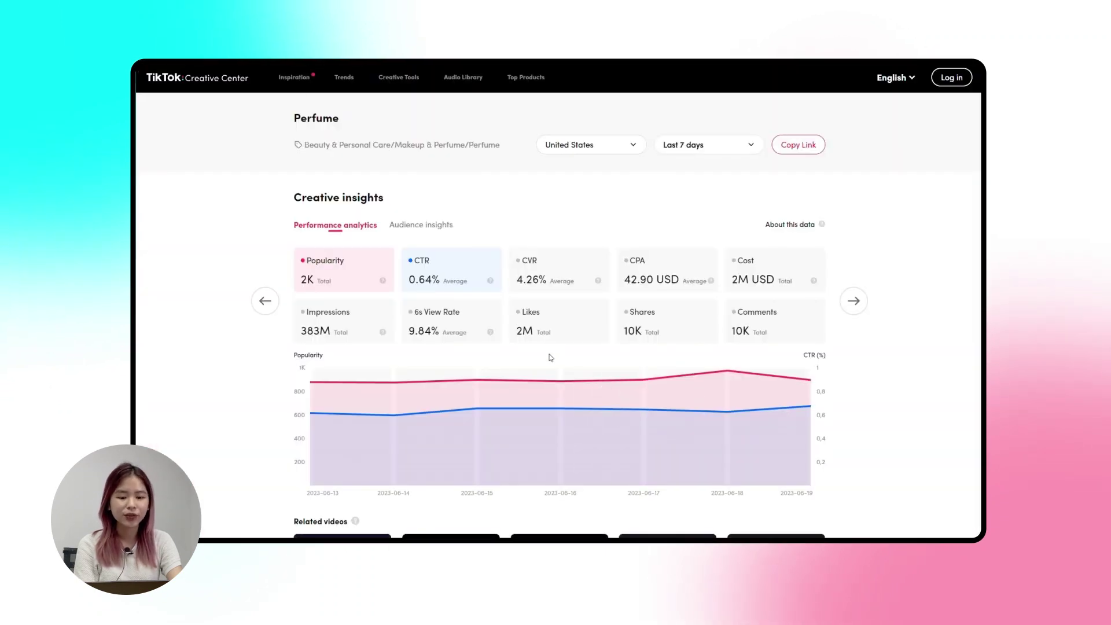
{"action": "scroll", "coordinate": [550, 357], "scroll_direction": "down", "scroll_amount": 3}
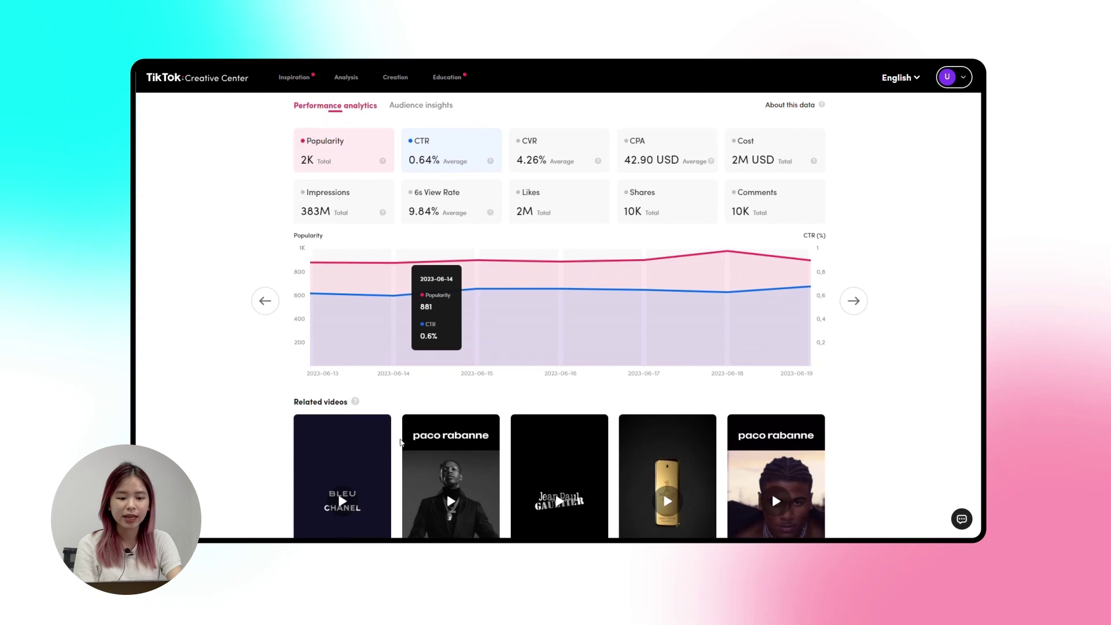
{"action": "scroll", "coordinate": [370, 394], "scroll_direction": "down", "scroll_amount": 3}
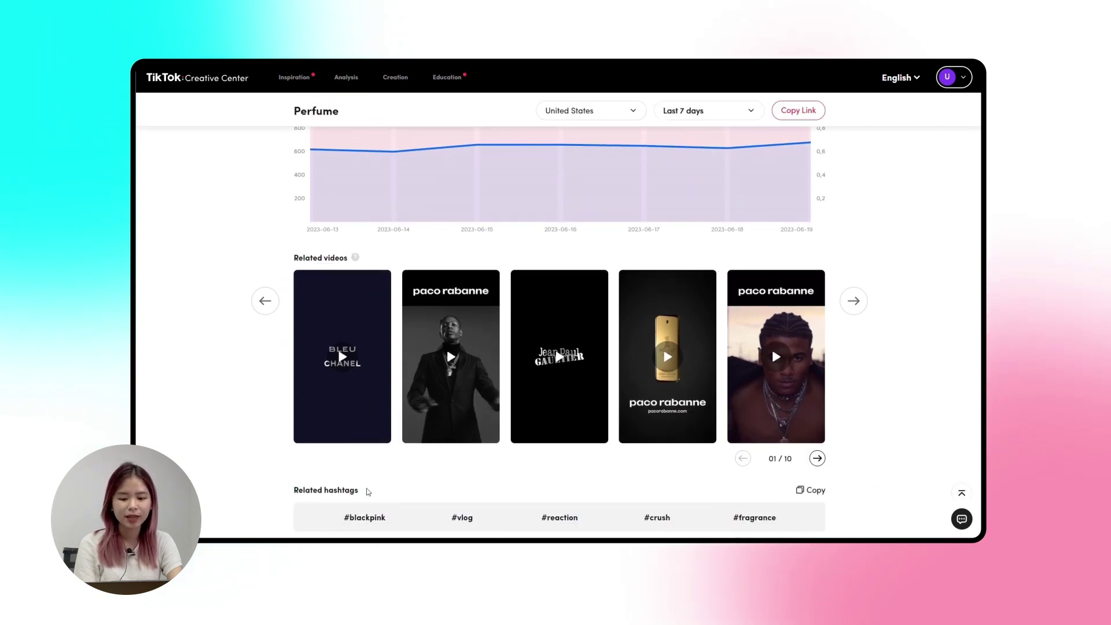
{"action": "scroll", "coordinate": [398, 471], "scroll_direction": "up", "scroll_amount": 5}
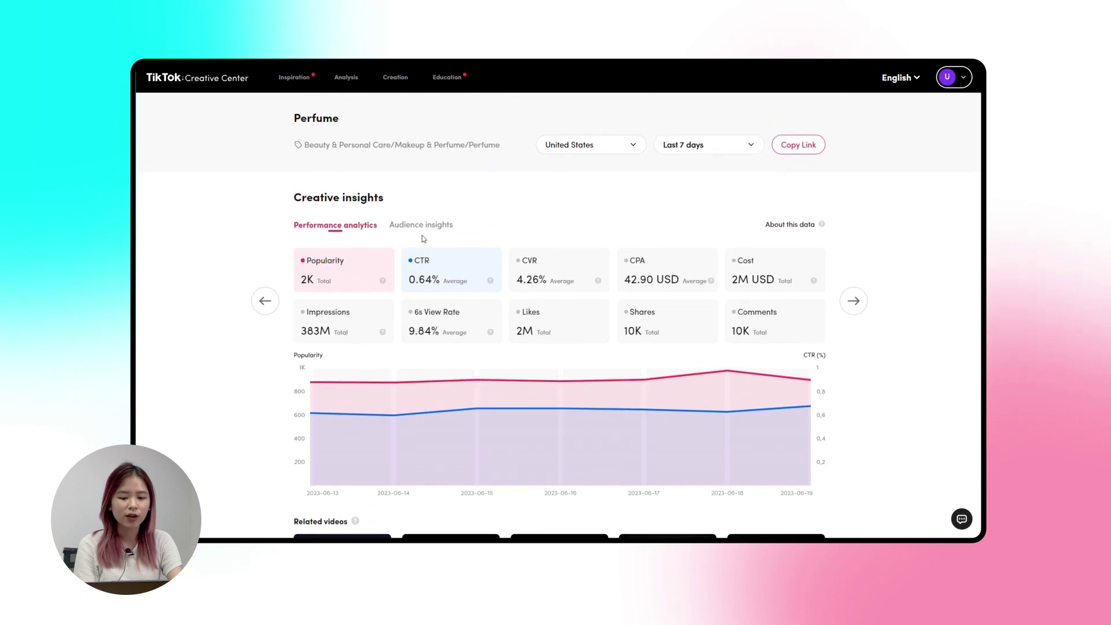
{"action": "left_click", "coordinate": [427, 229]}
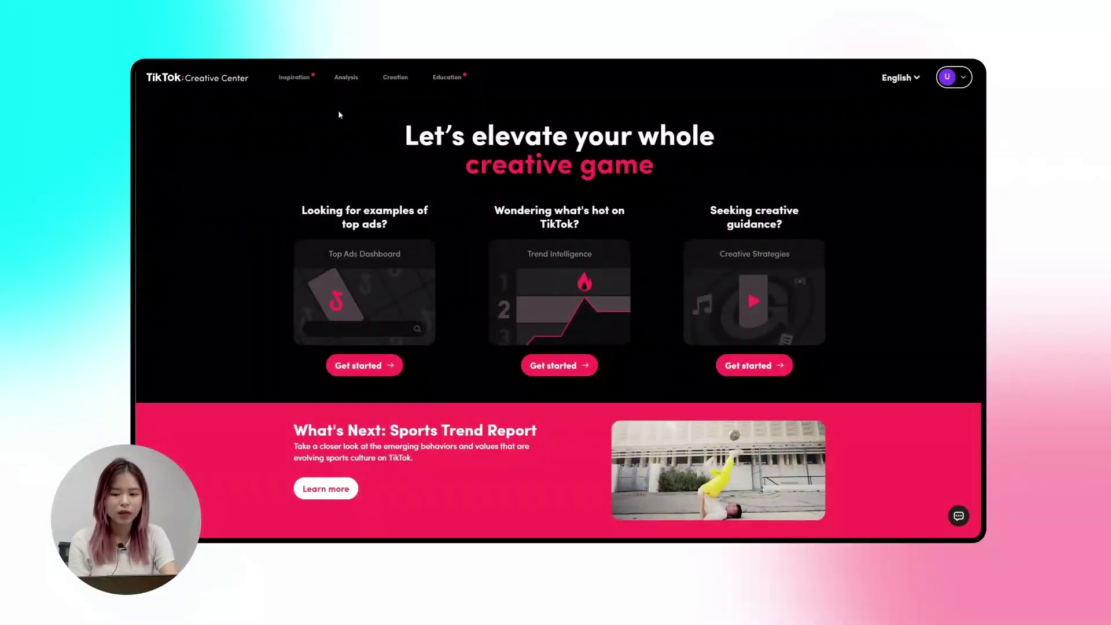
Open Keyword Insights and narrow the industry filter to Cosmetics only
{"action": "mouse_move", "coordinate": [350, 80]}
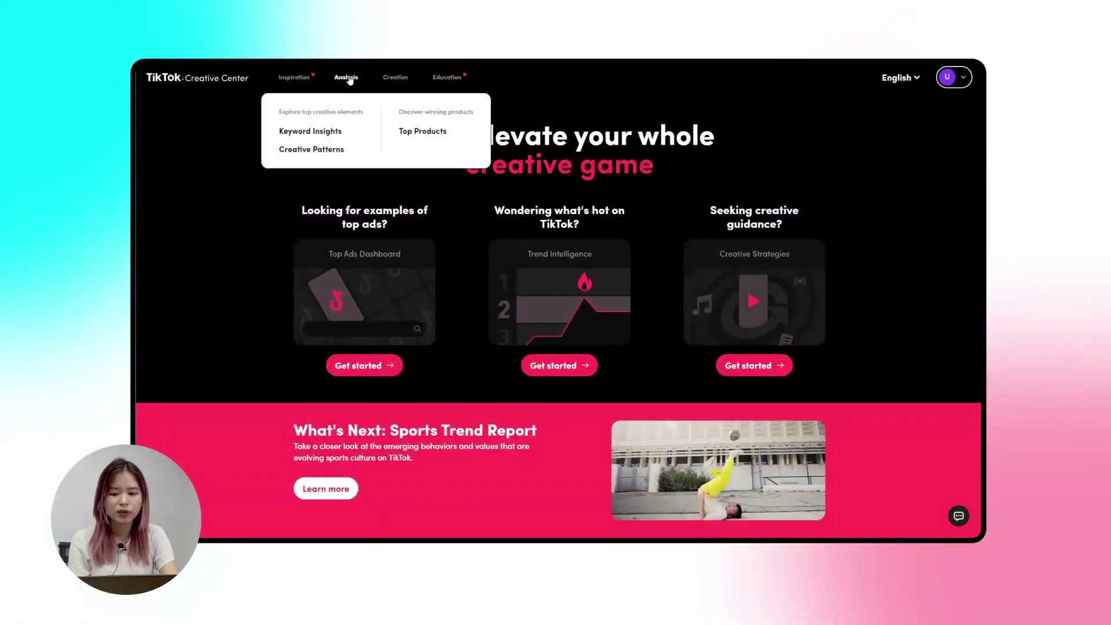
{"action": "left_click", "coordinate": [317, 131]}
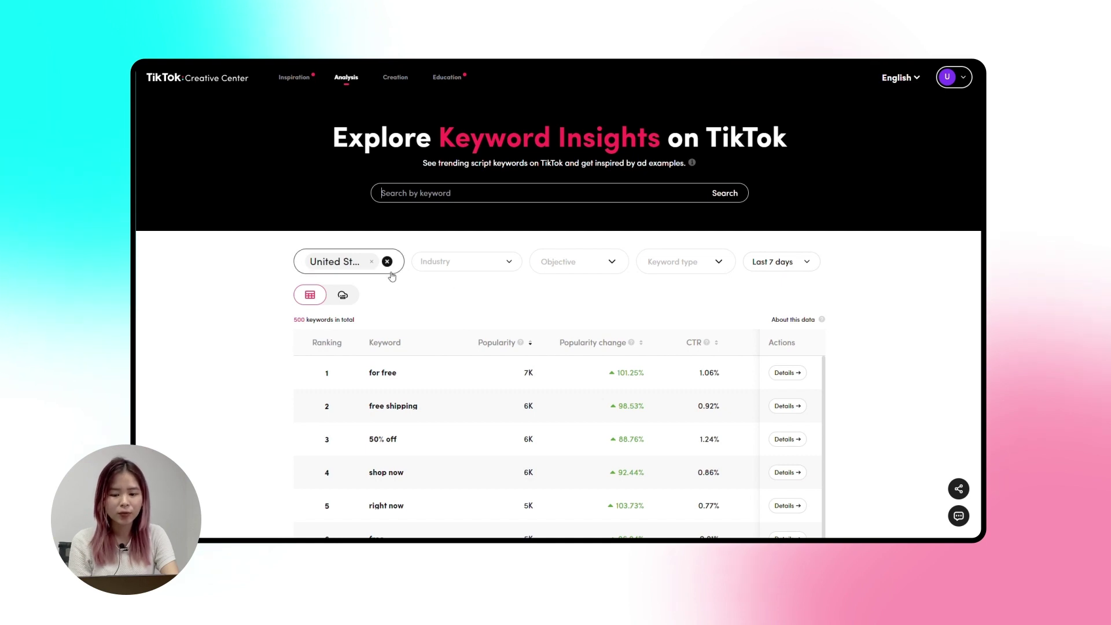
{"action": "left_click", "coordinate": [467, 273]}
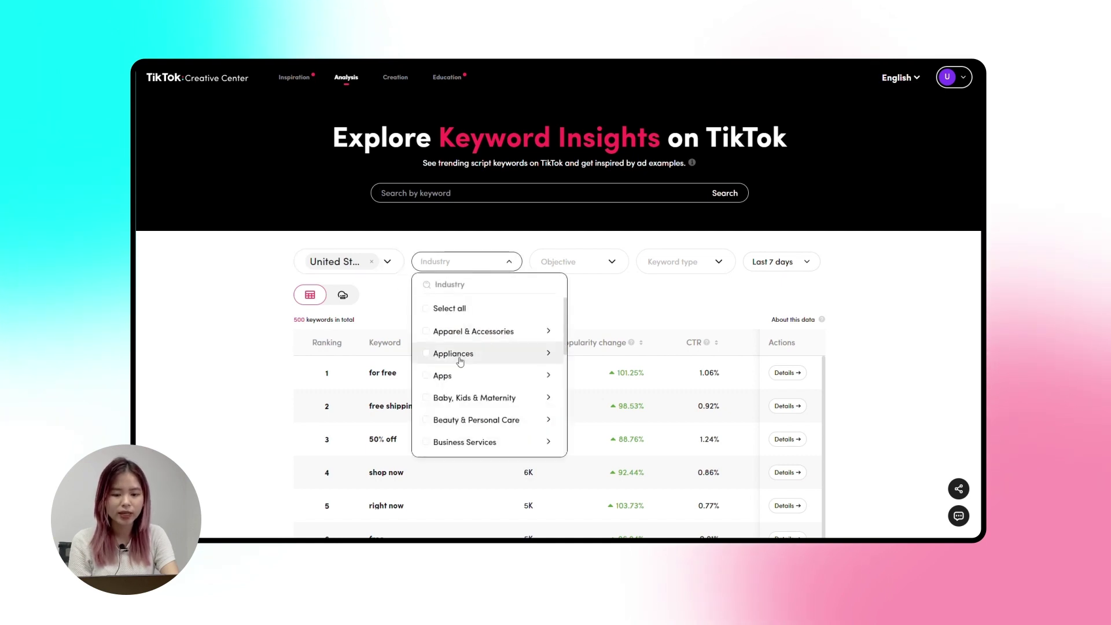
{"action": "left_click", "coordinate": [427, 421]}
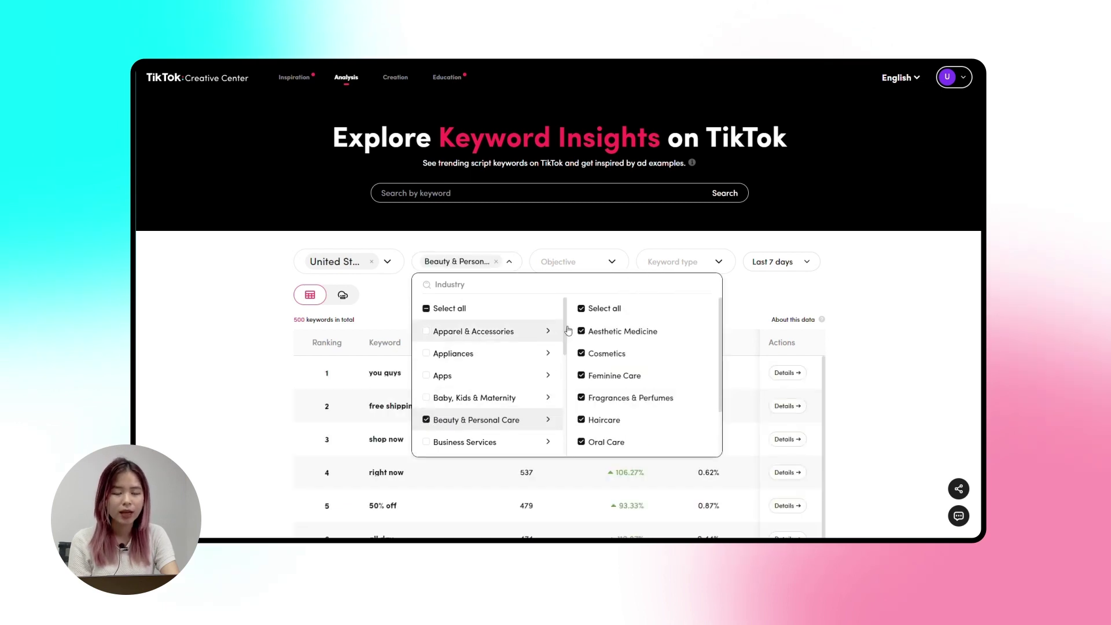
{"action": "left_click", "coordinate": [582, 309]}
{"action": "left_click", "coordinate": [582, 354]}
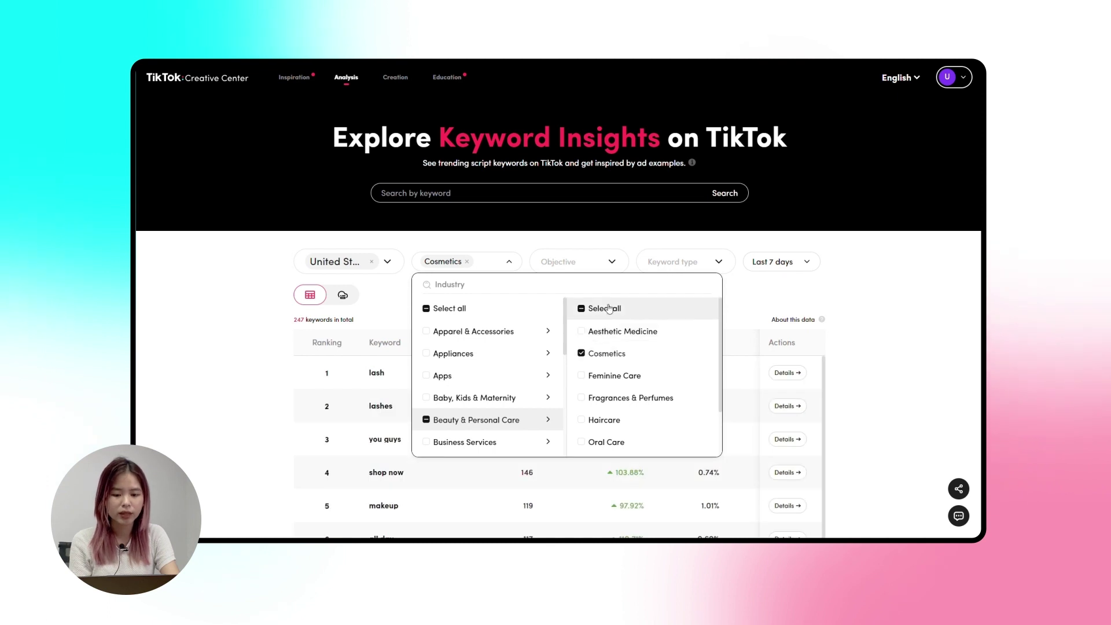
Filter keywords to the Conversions objective and Call-To-Action type, keeping Last 7 days
{"action": "left_click", "coordinate": [612, 268]}
{"action": "left_click", "coordinate": [556, 356]}
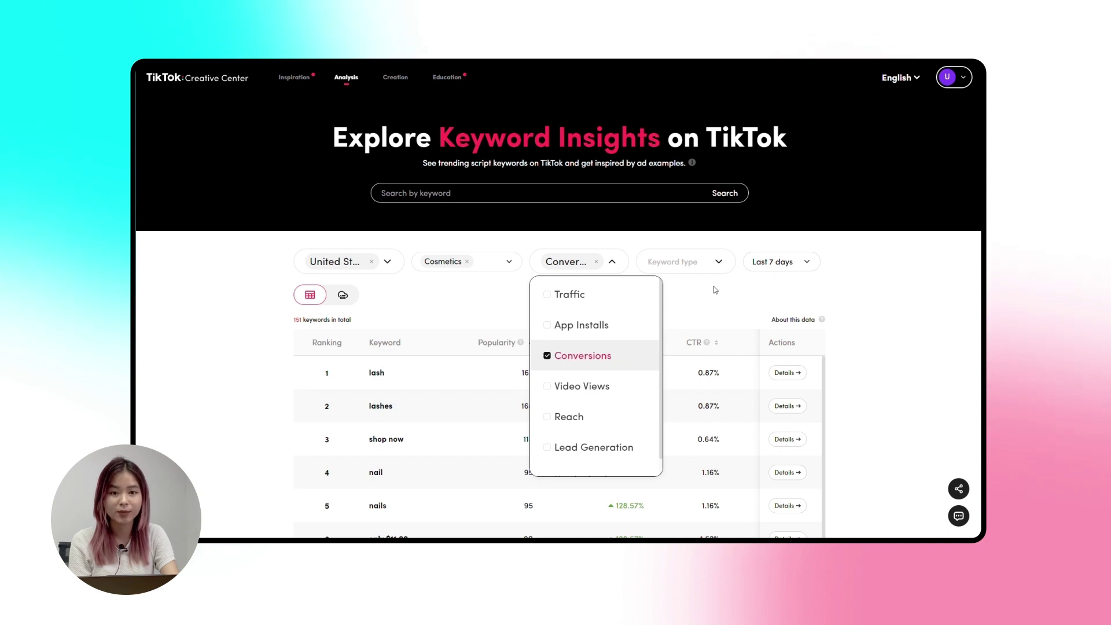
{"action": "left_click", "coordinate": [720, 265]}
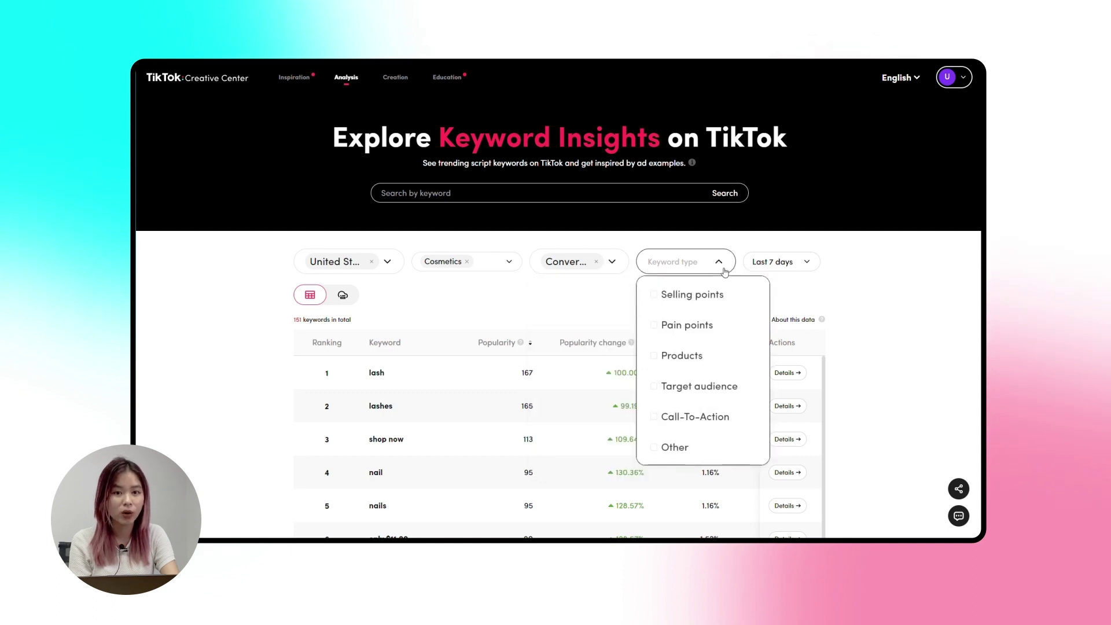
{"action": "left_click", "coordinate": [684, 415]}
{"action": "left_click", "coordinate": [804, 265]}
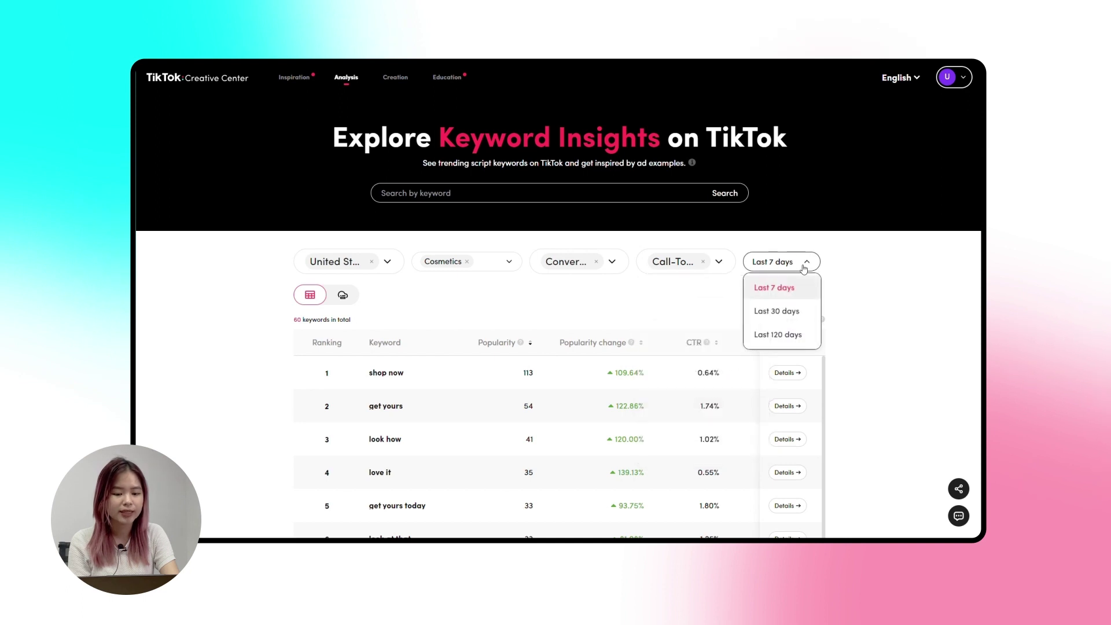
{"action": "left_click", "coordinate": [889, 358]}
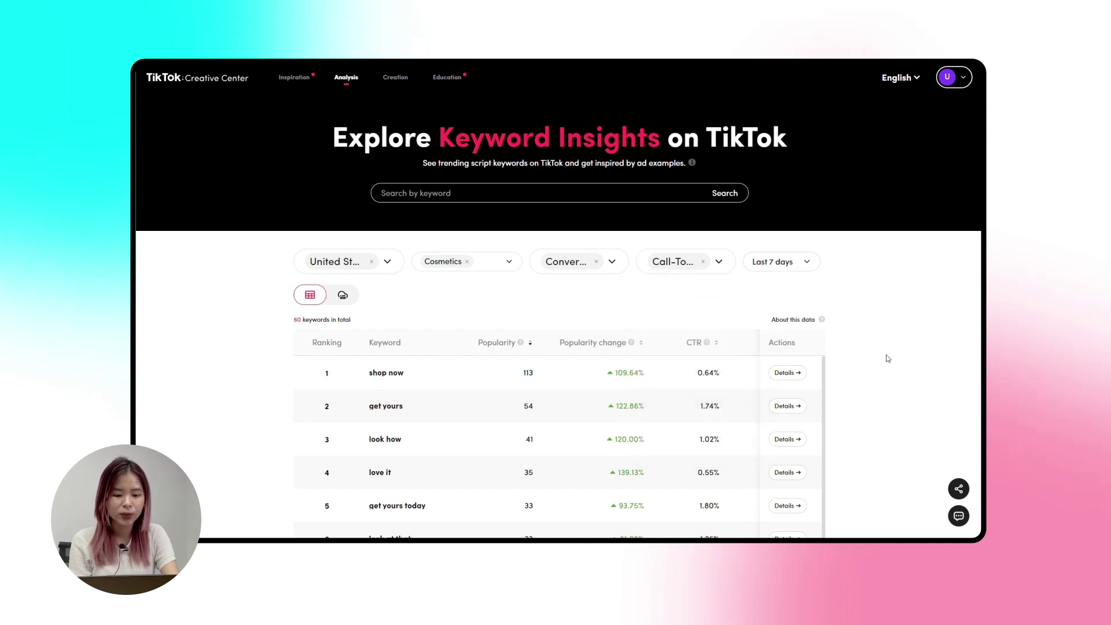
{"action": "scroll", "coordinate": [889, 358], "scroll_direction": "down", "scroll_amount": 1}
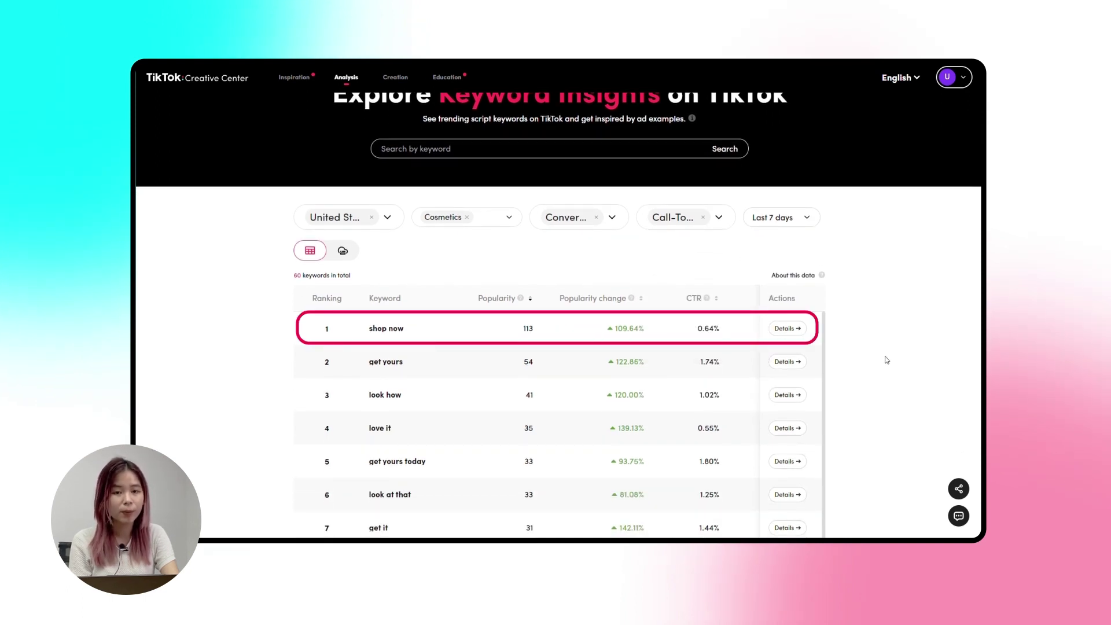
{"action": "scroll", "coordinate": [886, 359], "scroll_direction": "down", "scroll_amount": 2}
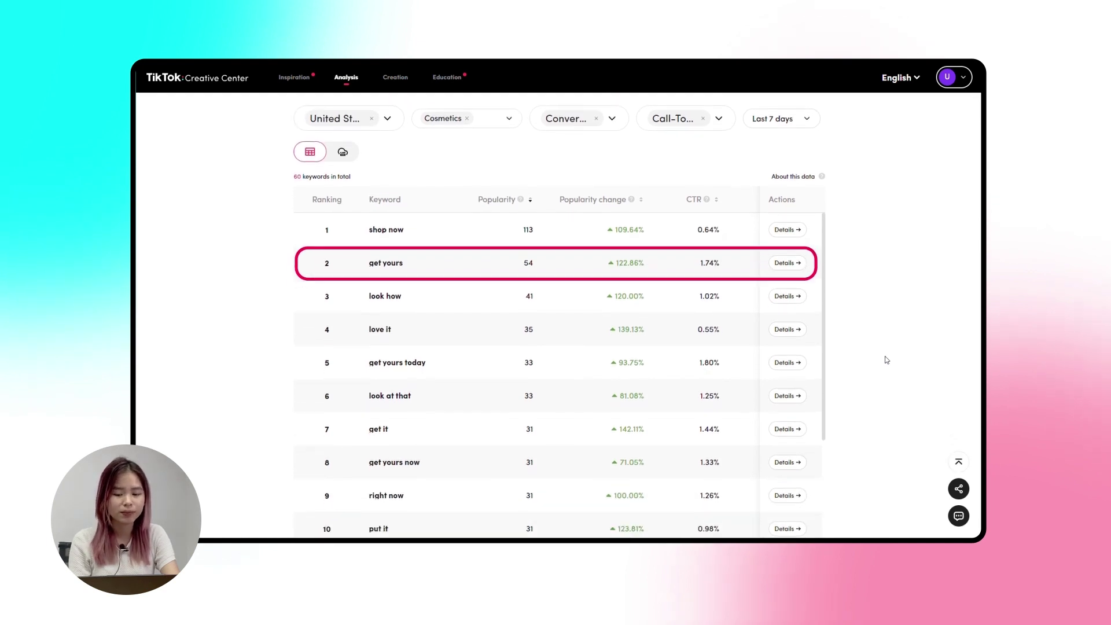
{"action": "scroll", "coordinate": [887, 360], "scroll_direction": "down", "scroll_amount": 2}
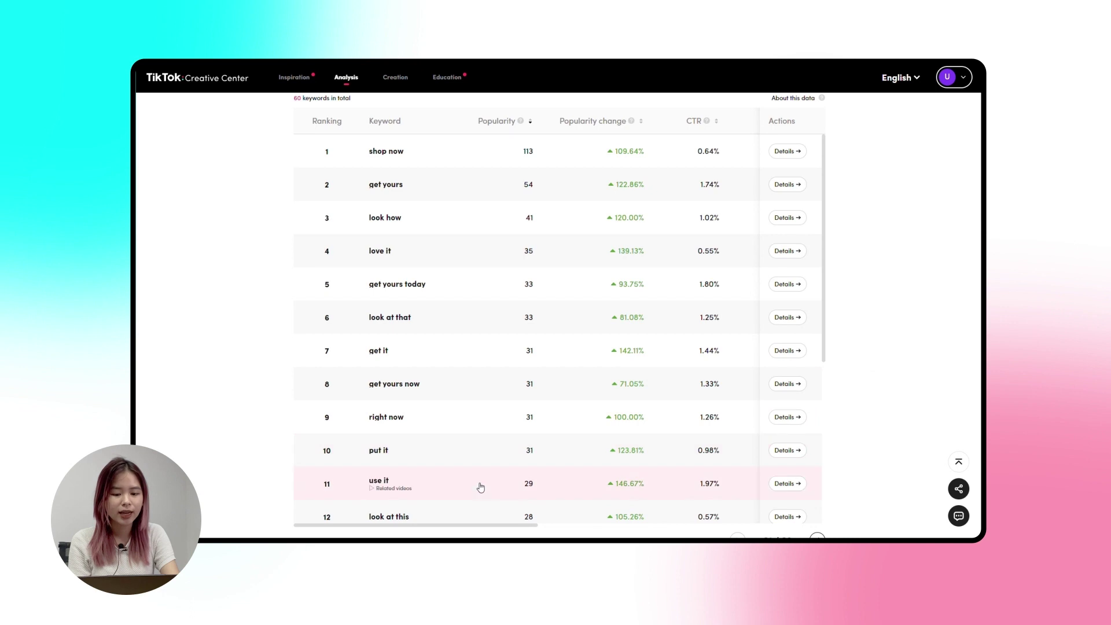
{"action": "scroll", "coordinate": [482, 529], "scroll_direction": "right", "scroll_amount": 1}
{"action": "left_click_drag", "start_coordinate": [479, 529], "coordinate": [512, 529]}
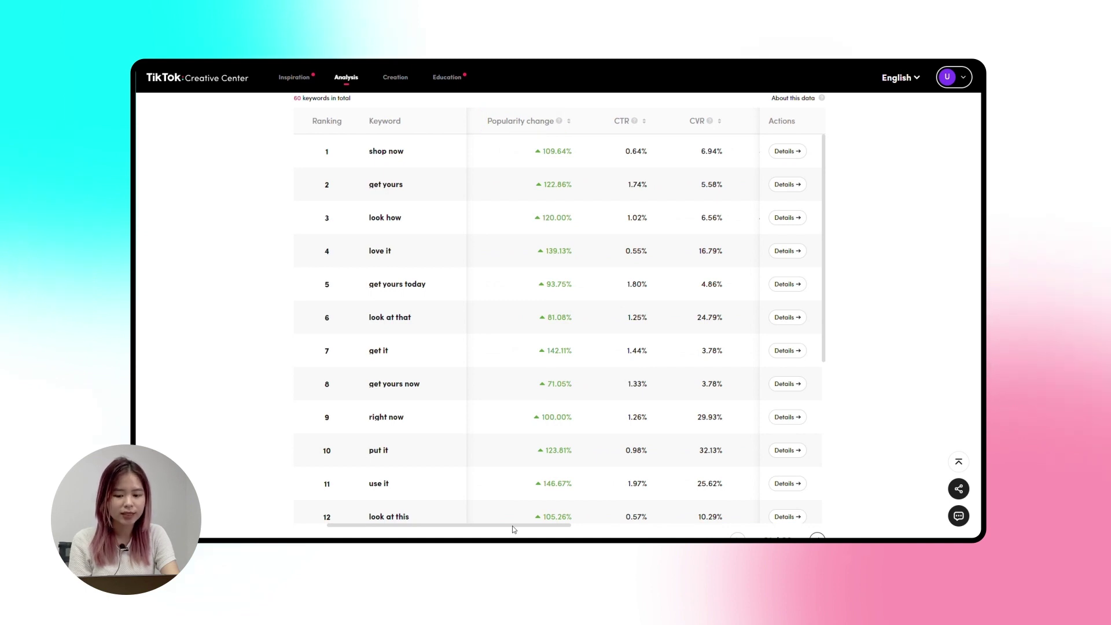
{"action": "left_click_drag", "start_coordinate": [513, 530], "coordinate": [517, 532]}
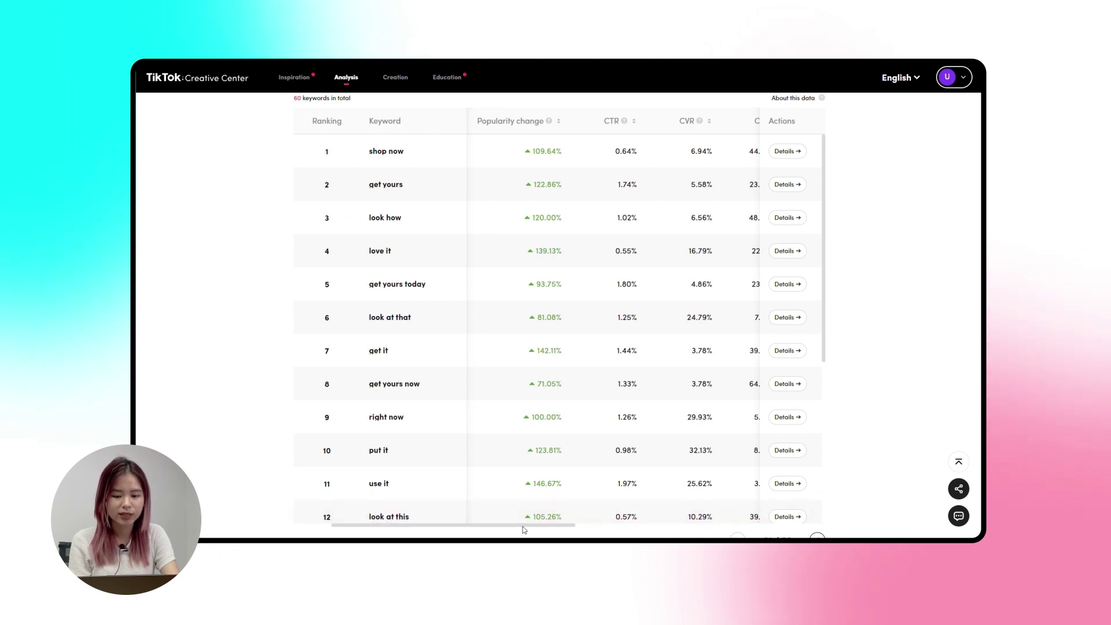
{"action": "left_click_drag", "start_coordinate": [524, 530], "coordinate": [572, 537]}
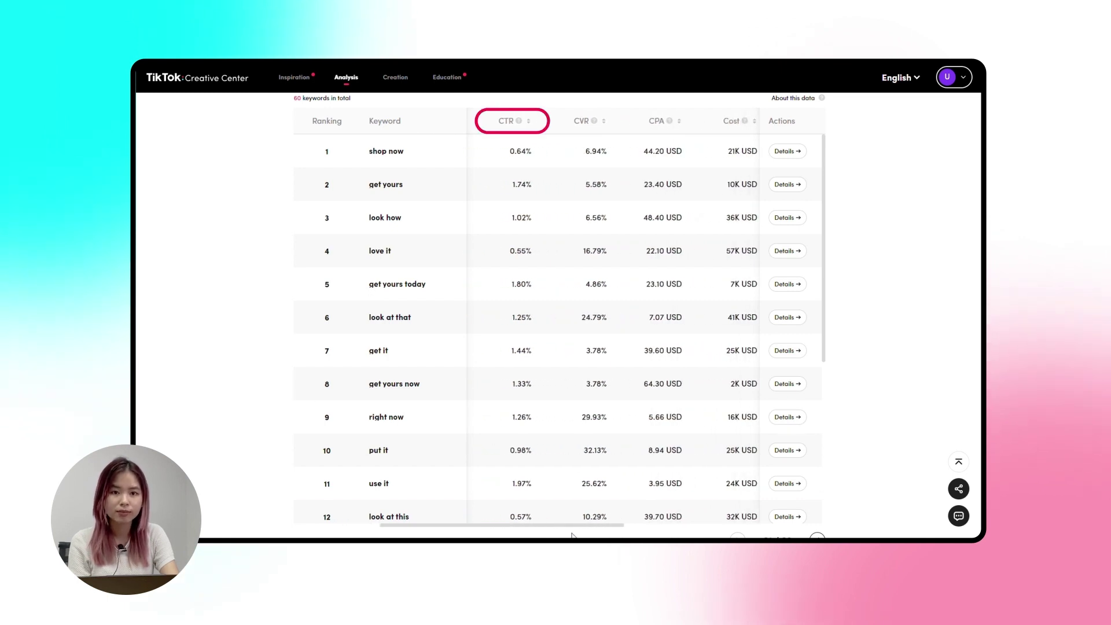
{"action": "left_click_drag", "start_coordinate": [572, 537], "coordinate": [582, 536]}
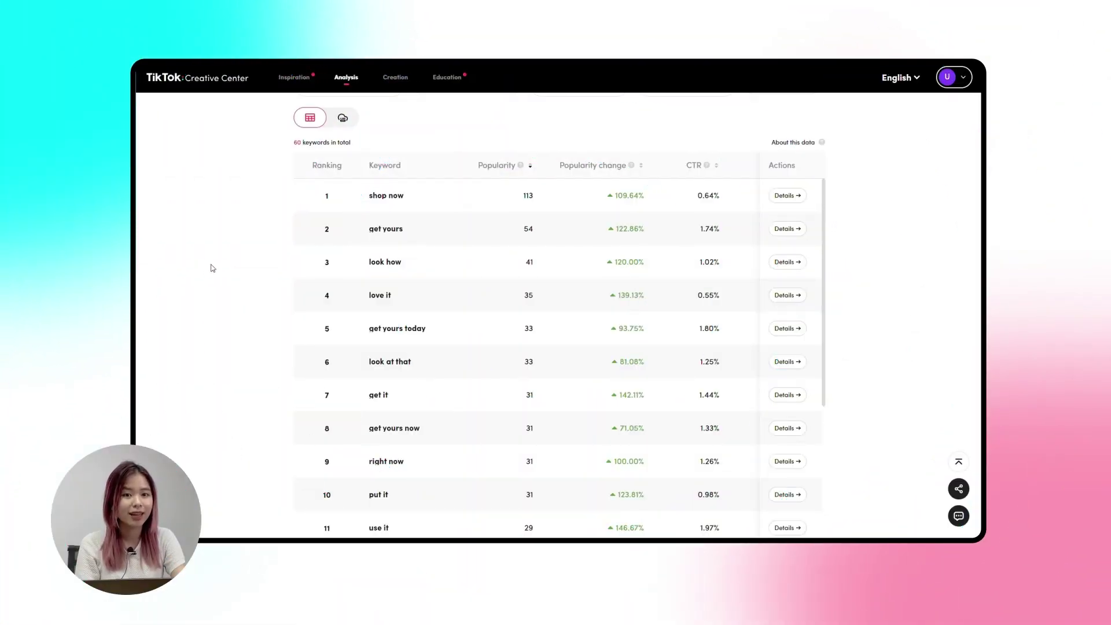
{"action": "left_click", "coordinate": [787, 197]}
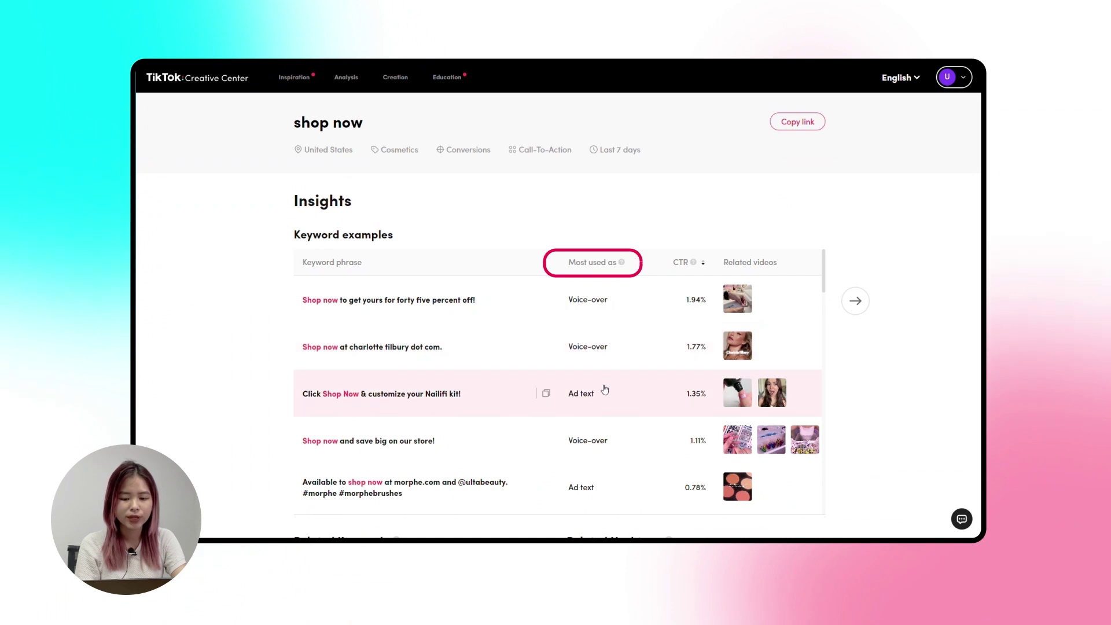
{"action": "scroll", "coordinate": [609, 458], "scroll_direction": "down", "scroll_amount": 5}
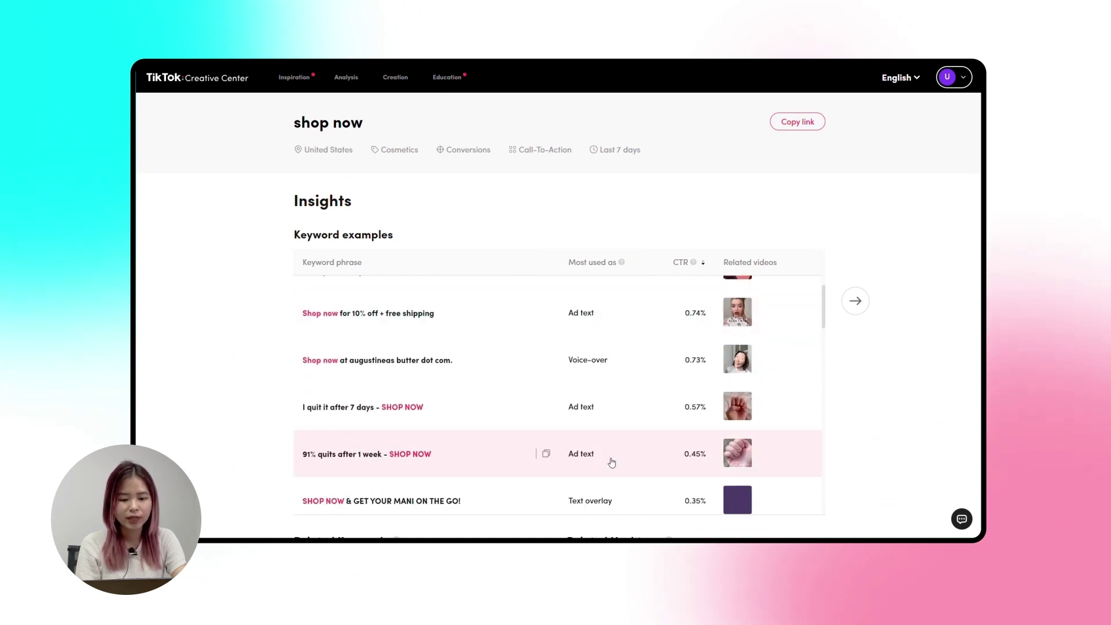
{"action": "scroll", "coordinate": [624, 460], "scroll_direction": "up", "scroll_amount": 5}
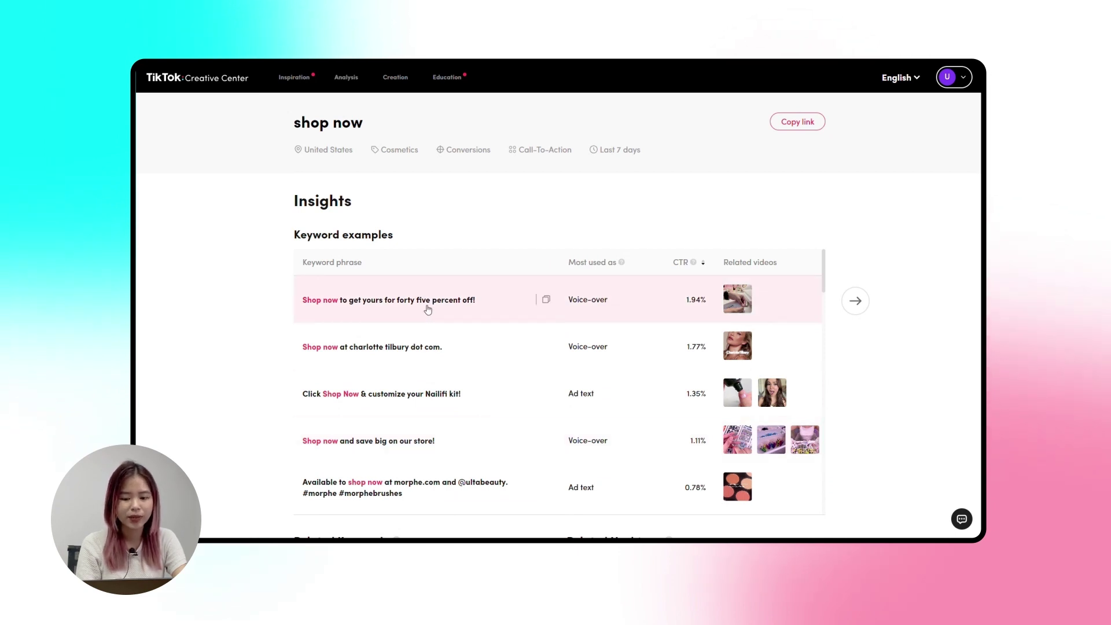
Copy the top keyword phrase "shop now" from its related-videos preview
{"action": "left_click", "coordinate": [747, 315]}
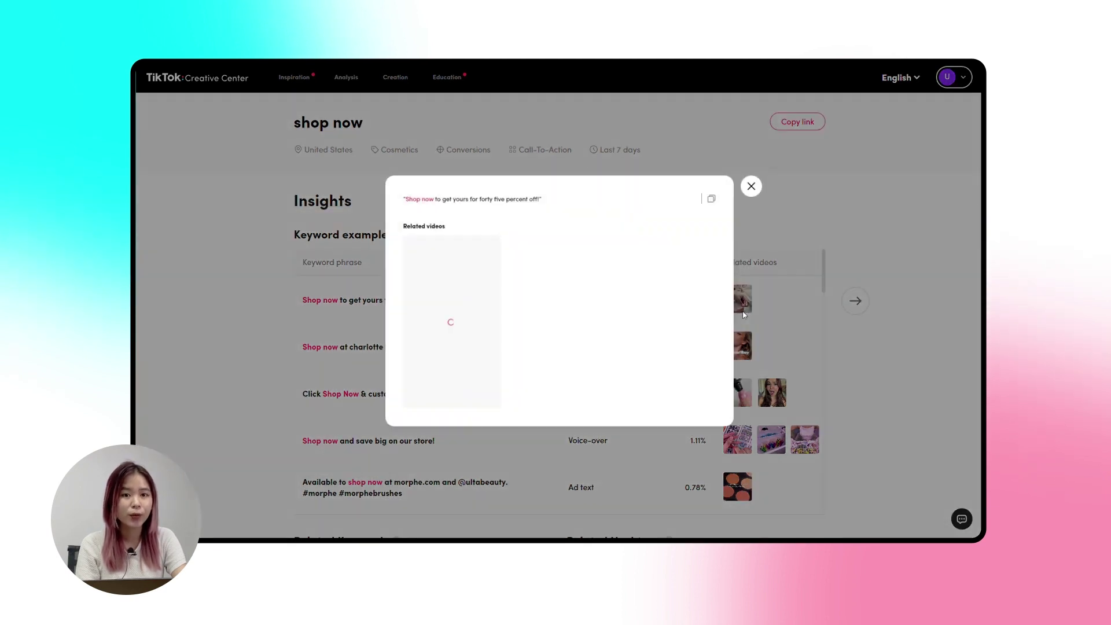
{"action": "left_click", "coordinate": [712, 198]}
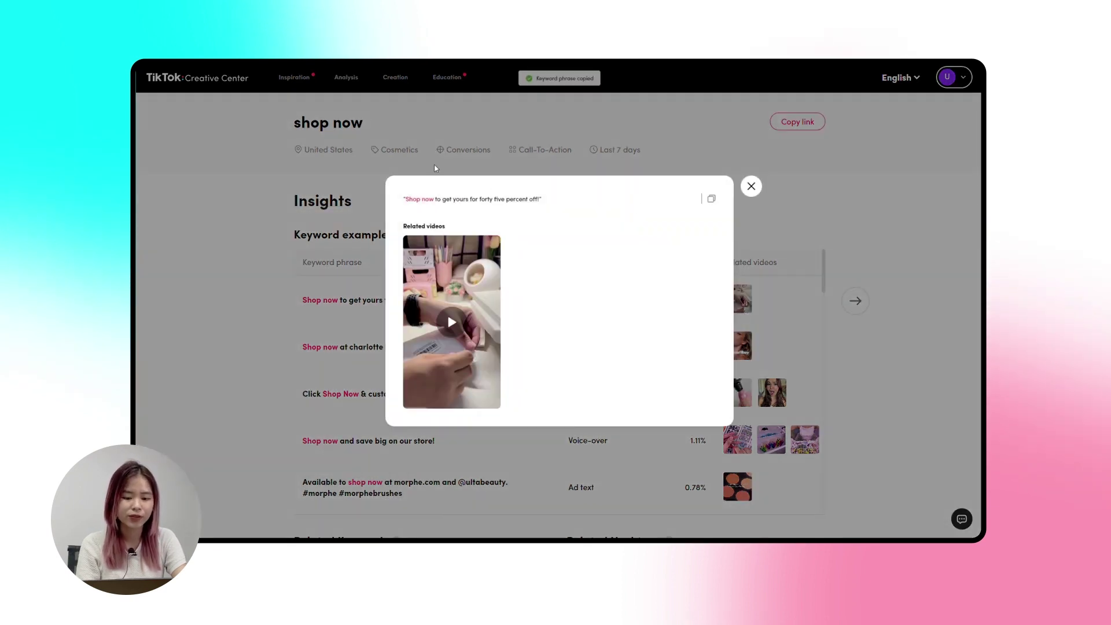
{"action": "left_click", "coordinate": [751, 186]}
Search the Top Ads Dashboard for the pasted "shop now" phrase, returning 285 results
{"action": "mouse_move", "coordinate": [296, 87]}
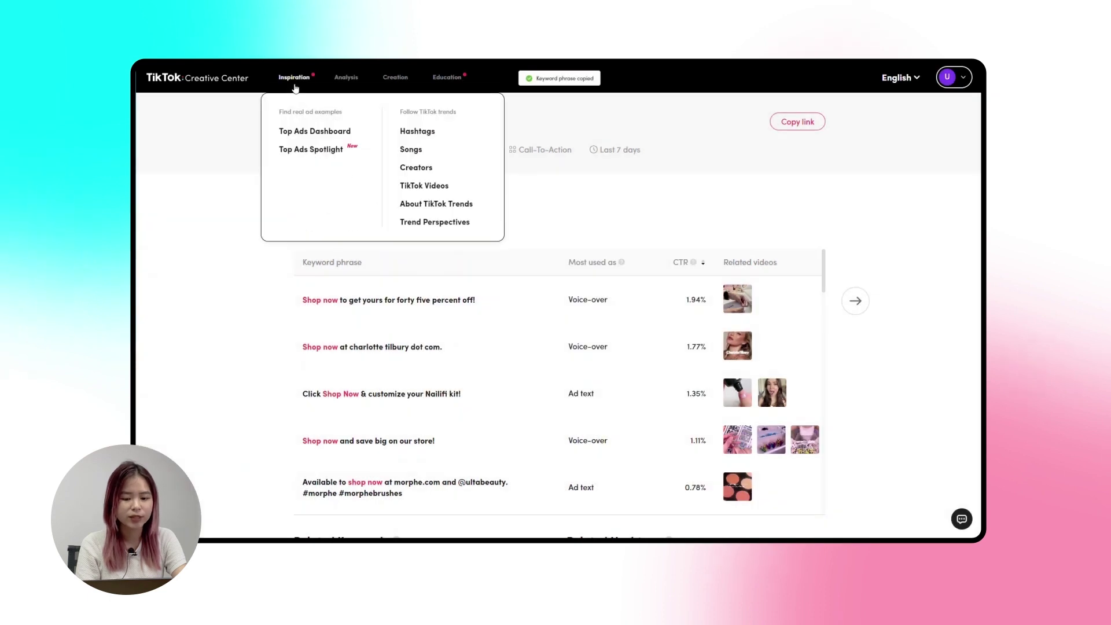
{"action": "left_click", "coordinate": [312, 131]}
{"action": "key", "text": "ctrl+v"}
{"action": "left_click", "coordinate": [731, 194]}
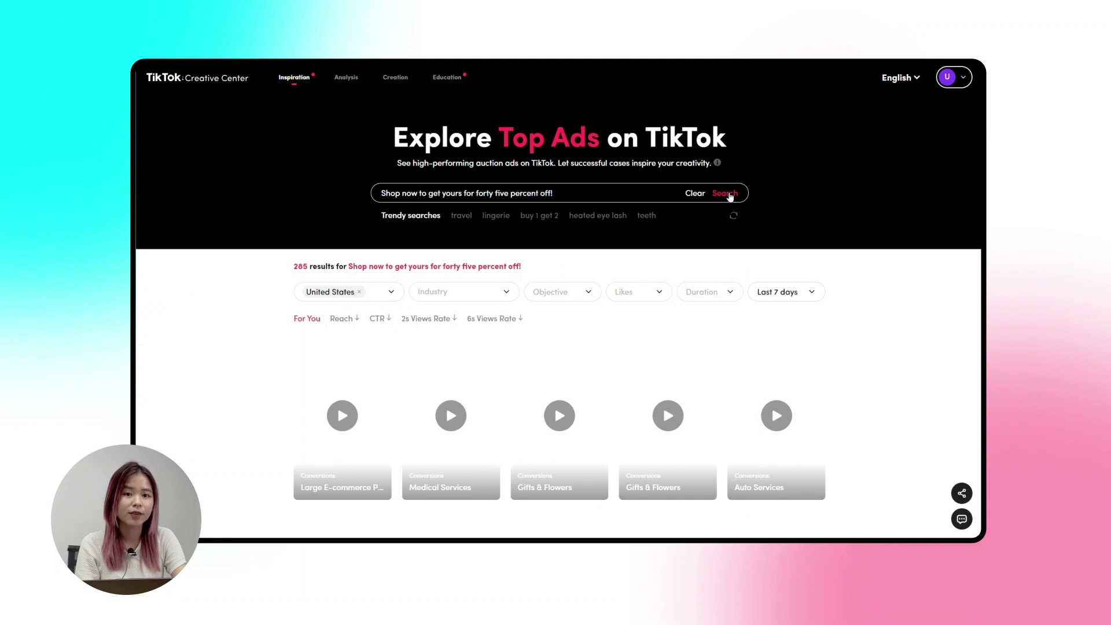
{"action": "scroll", "coordinate": [729, 197], "scroll_direction": "down", "scroll_amount": 3}
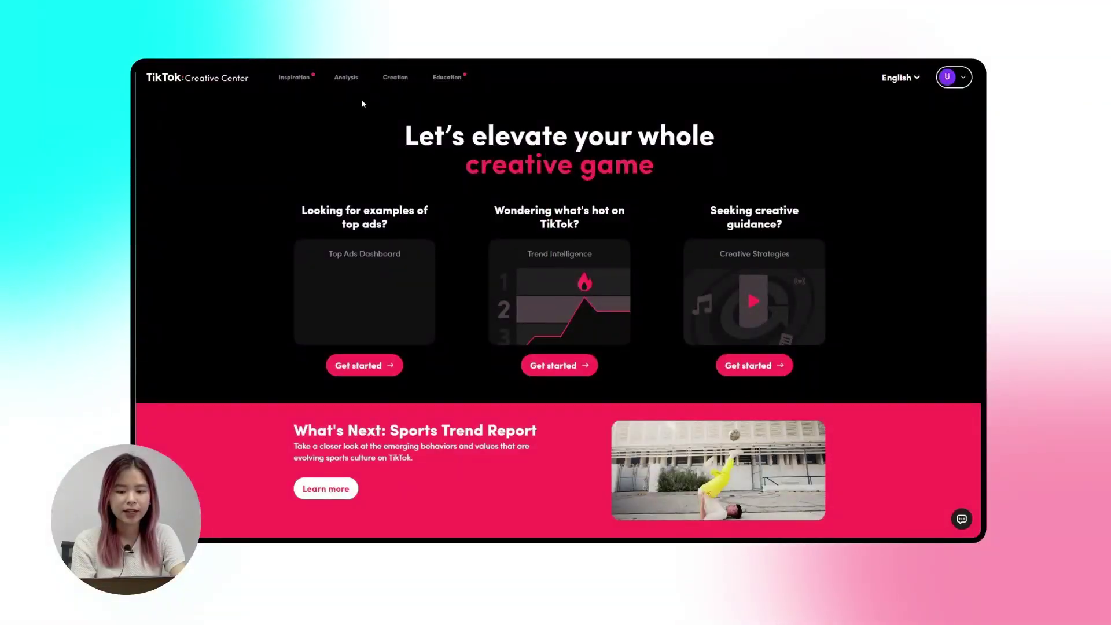
Open the Video Editor briefly, then switch to the Video Templates gallery
{"action": "mouse_move", "coordinate": [397, 86]}
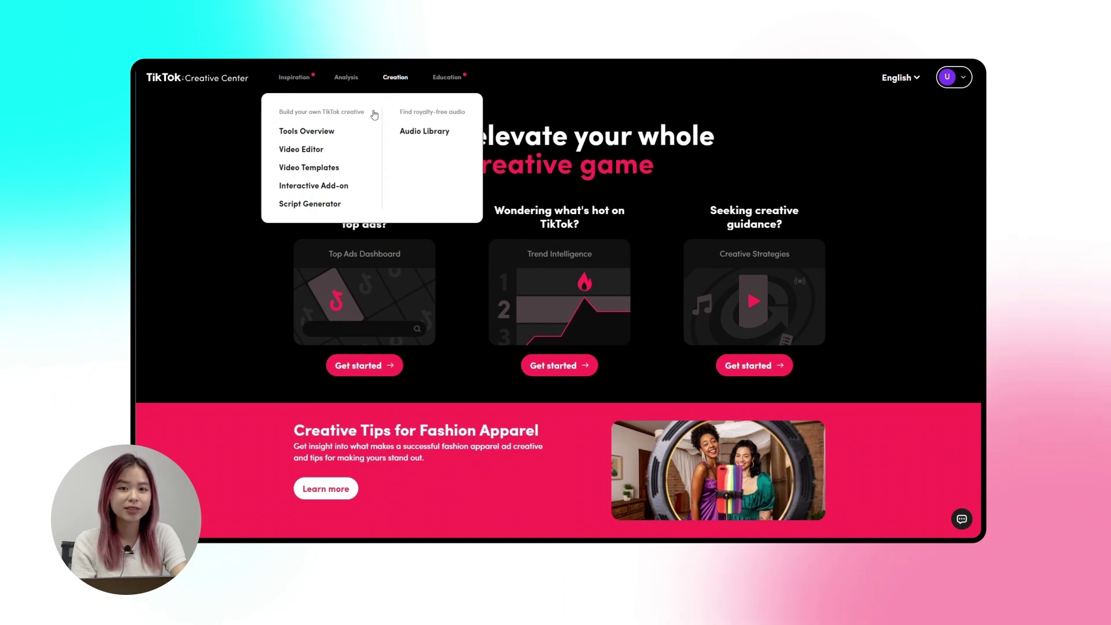
{"action": "left_click", "coordinate": [323, 152]}
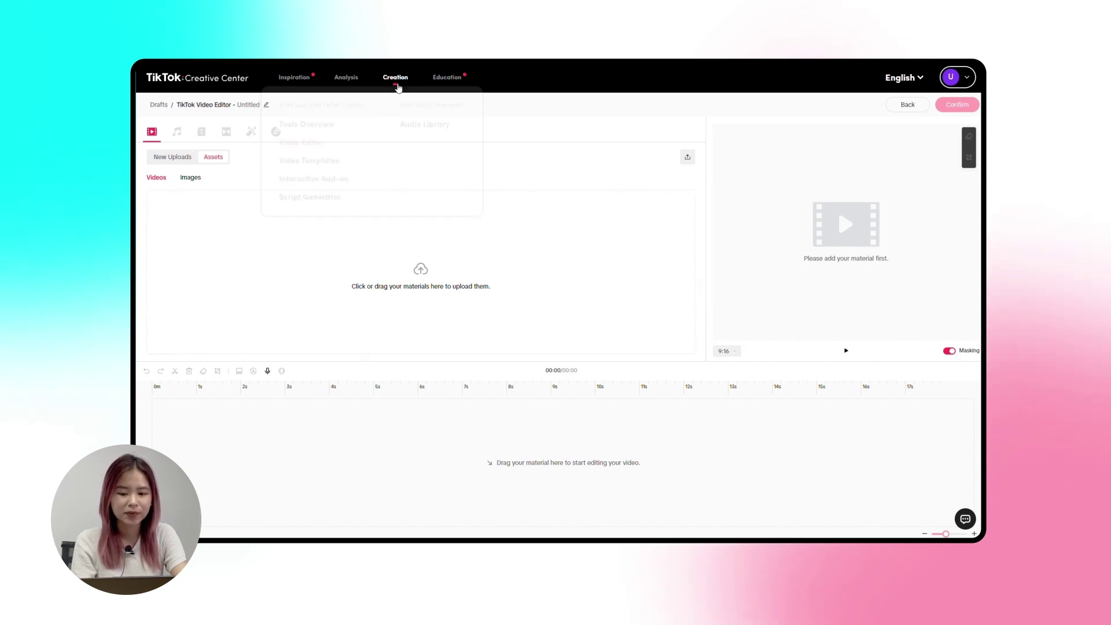
{"action": "mouse_move", "coordinate": [400, 85]}
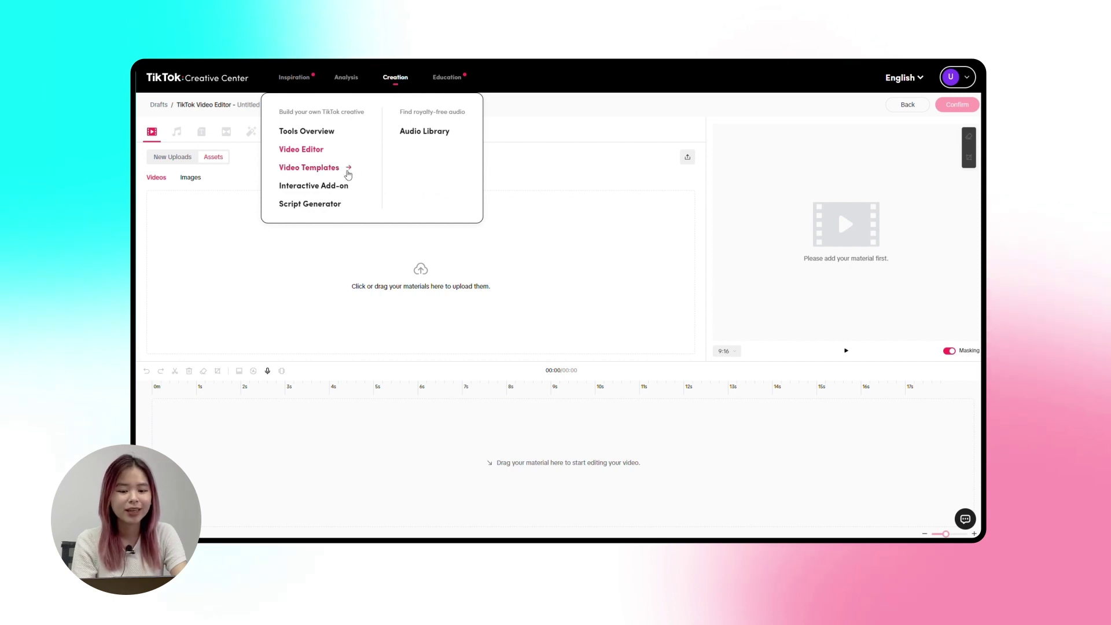
{"action": "left_click", "coordinate": [348, 174]}
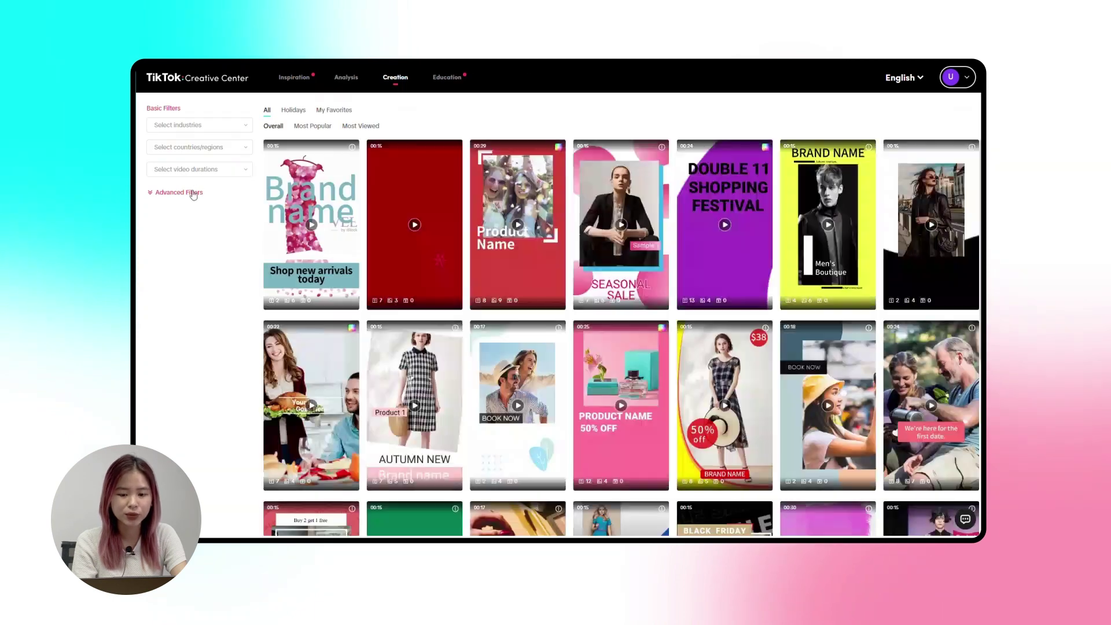
Expand Advanced Filters to show image count, video count, aspect ratio and colour options
{"action": "left_click", "coordinate": [193, 194]}
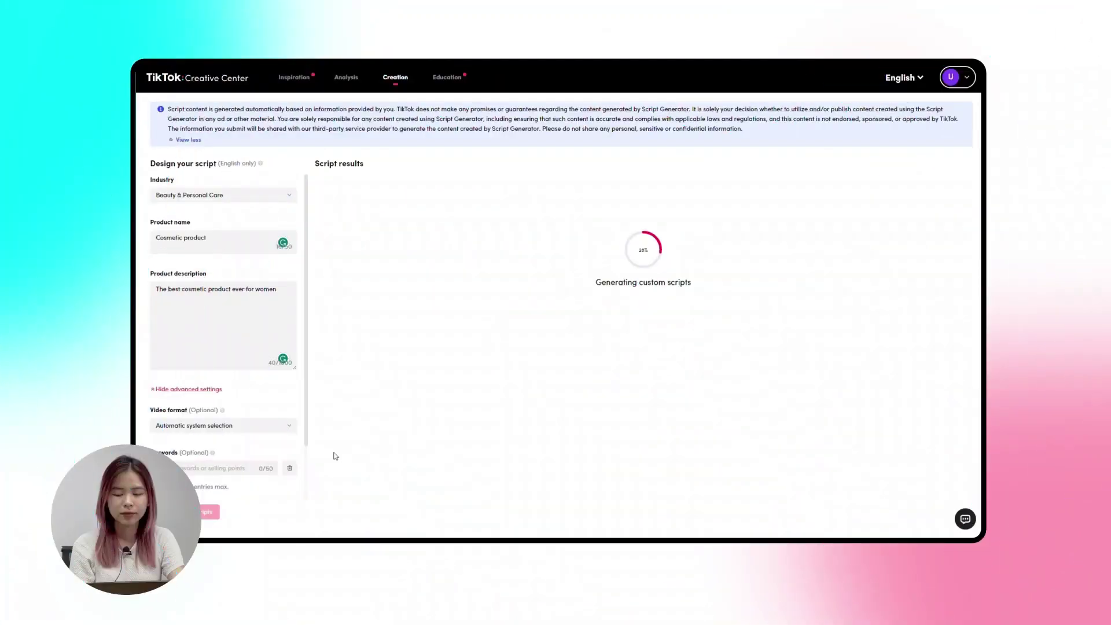
Generate scripts for the "Cosmetic product" description and scroll to Script No.1's Hook, Scenes and Call to Action
{"action": "mouse_move", "coordinate": [404, 82]}
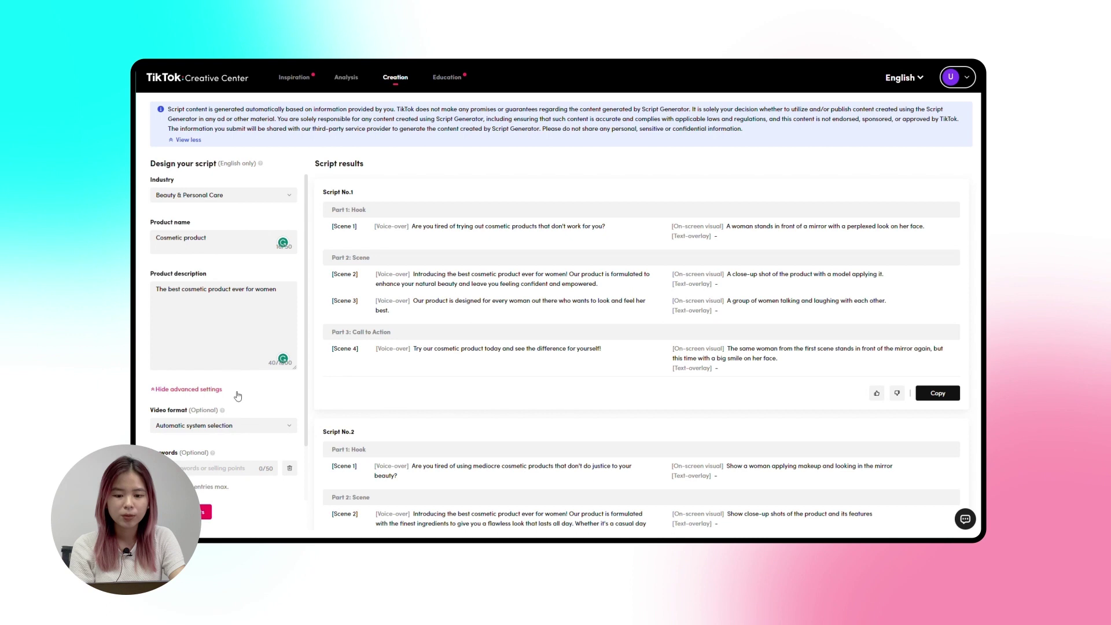
{"action": "scroll", "coordinate": [238, 405], "scroll_direction": "down", "scroll_amount": 1}
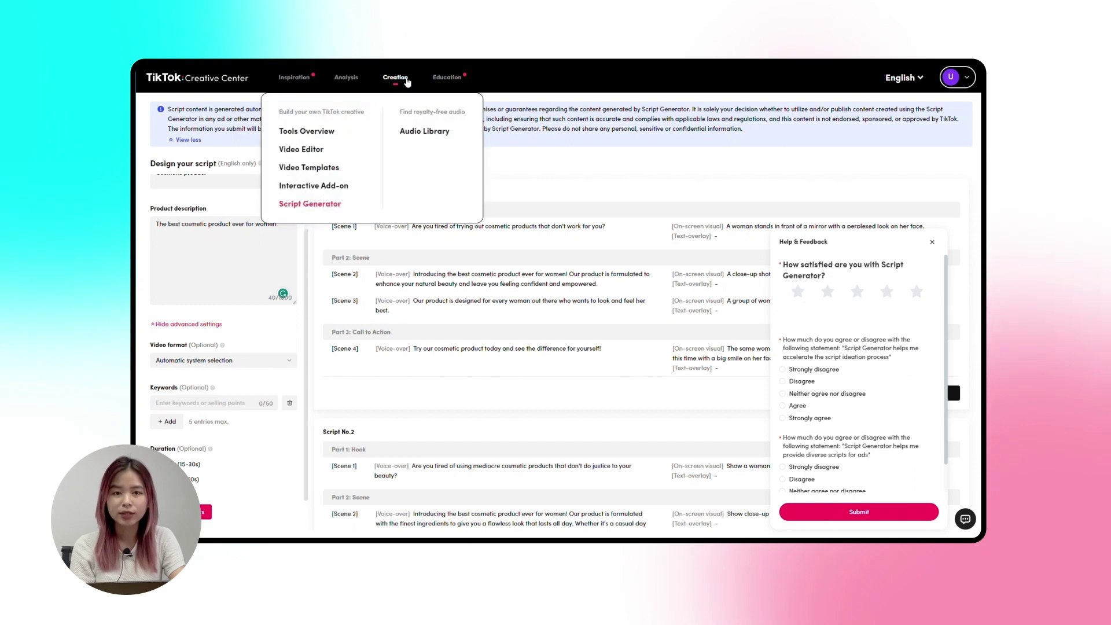
Open the Audio Library and look through its music region list
{"action": "left_click", "coordinate": [431, 138]}
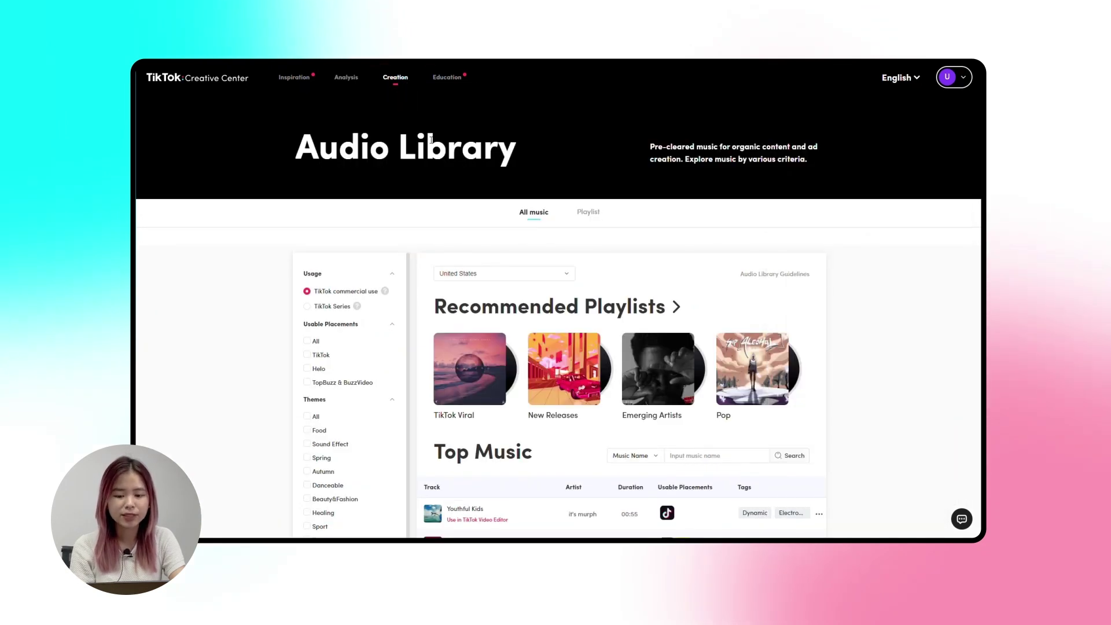
{"action": "left_click", "coordinate": [566, 275]}
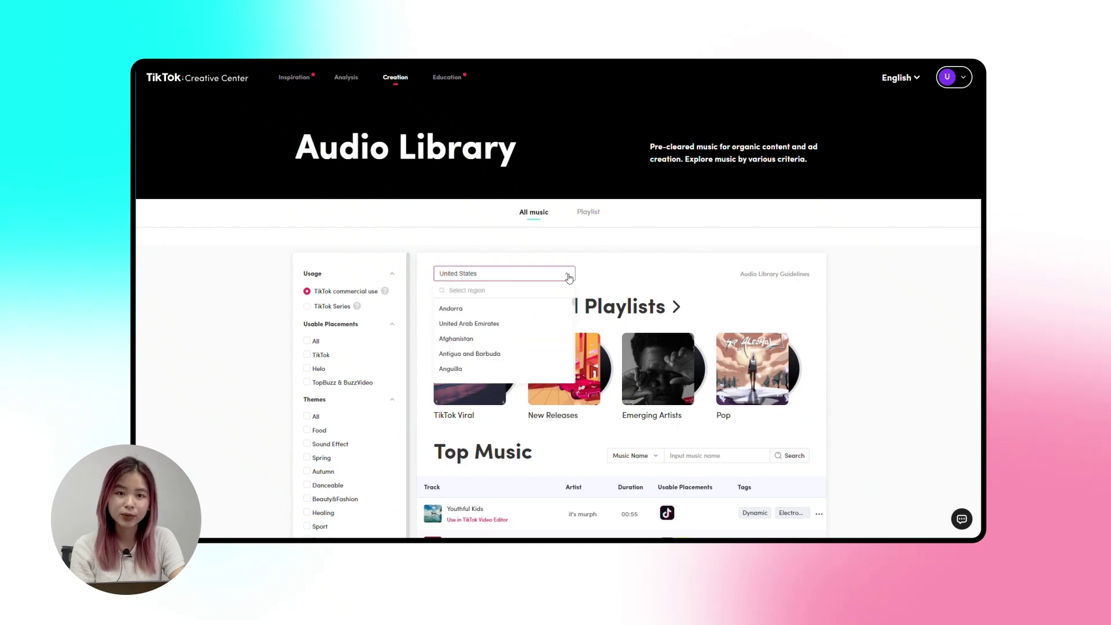
{"action": "left_click", "coordinate": [624, 280]}
Check whether the Music Name search matches by track or artist
{"action": "scroll", "coordinate": [624, 281], "scroll_direction": "down", "scroll_amount": 2}
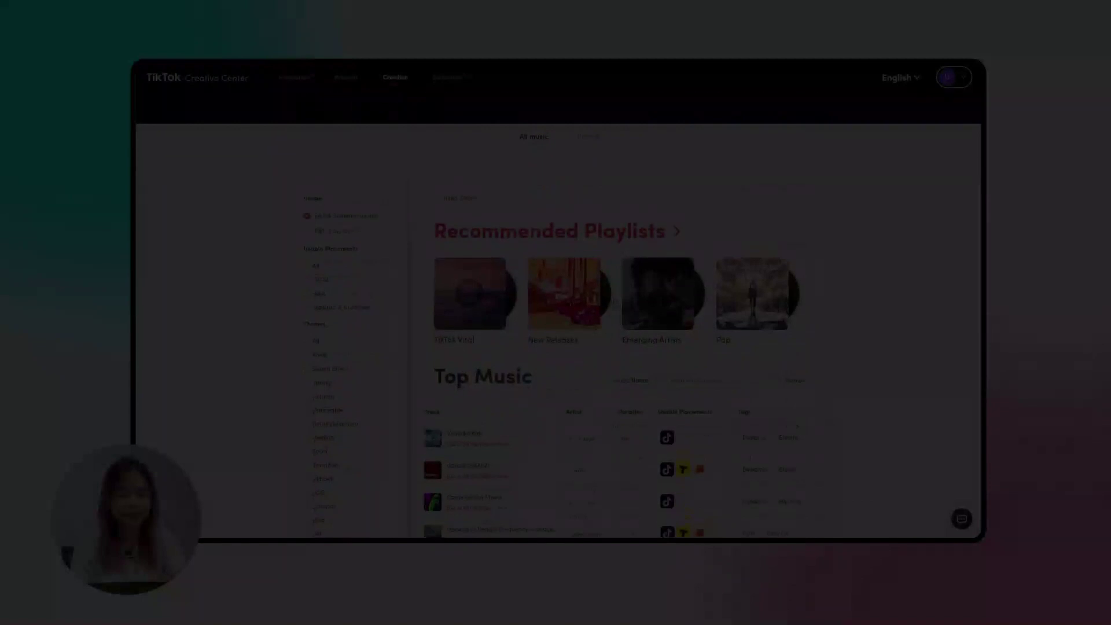
{"action": "scroll", "coordinate": [614, 305], "scroll_direction": "down", "scroll_amount": 9}
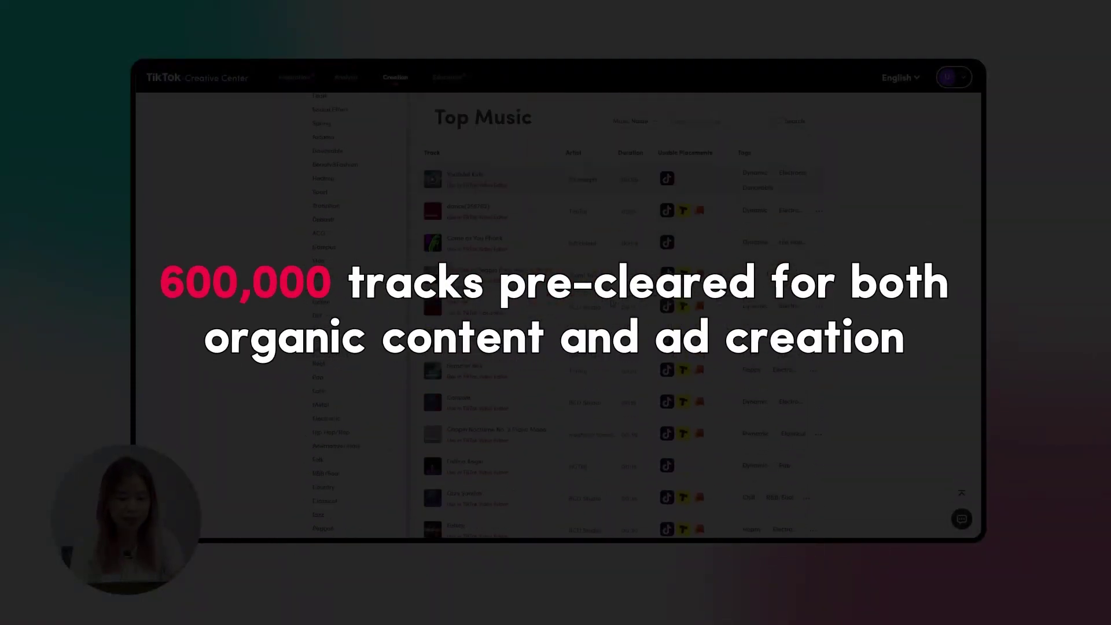
{"action": "scroll", "coordinate": [612, 303], "scroll_direction": "down", "scroll_amount": 3}
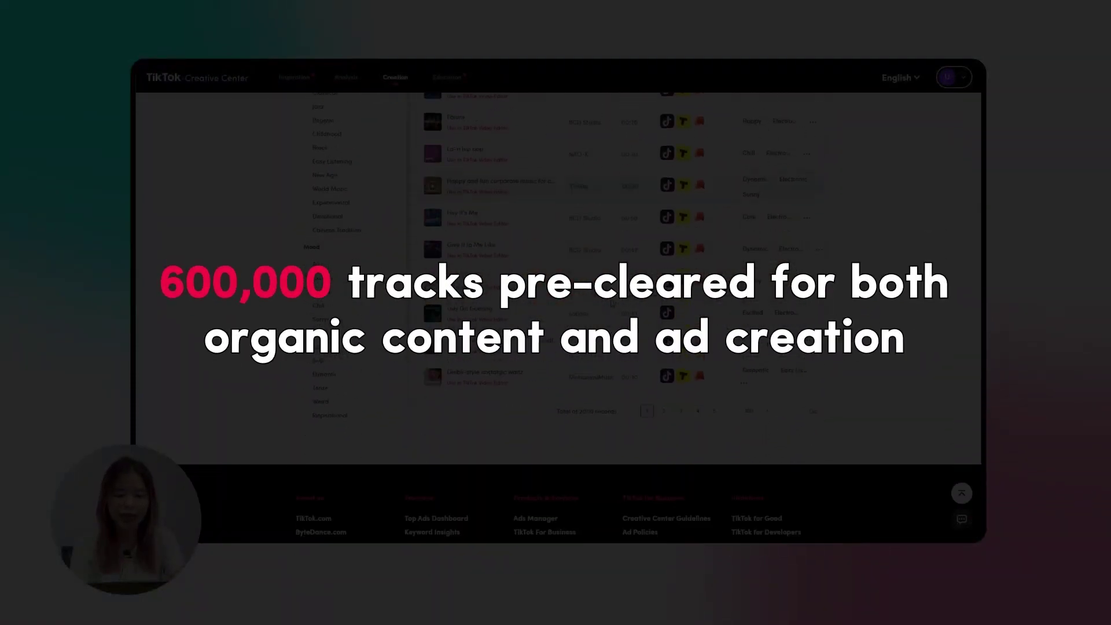
{"action": "scroll", "coordinate": [611, 301], "scroll_direction": "up", "scroll_amount": 10}
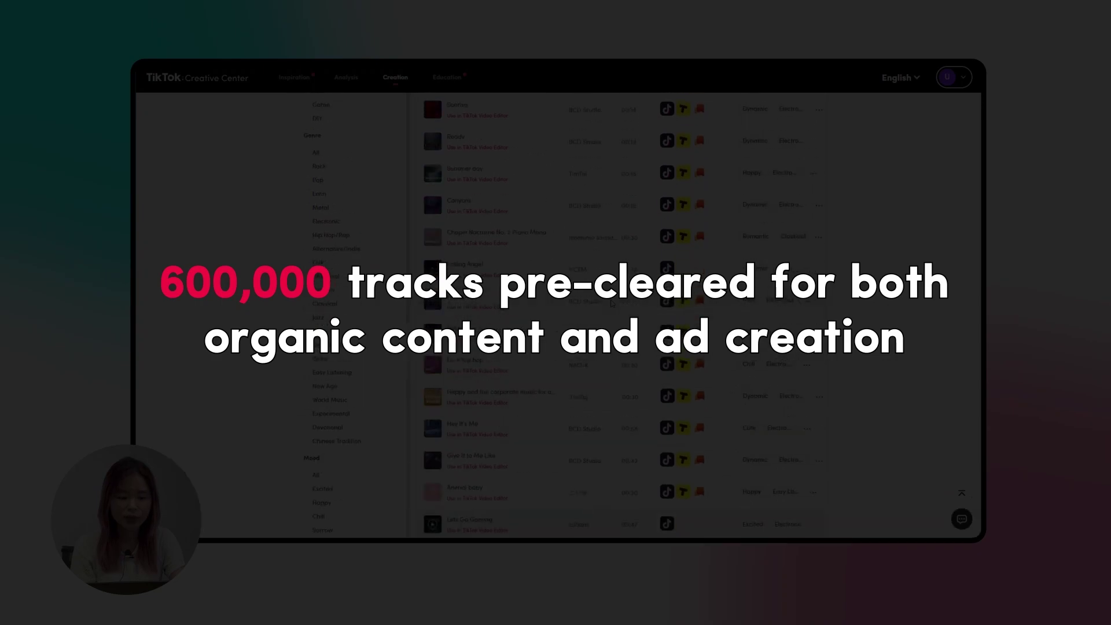
{"action": "scroll", "coordinate": [611, 300], "scroll_direction": "up", "scroll_amount": 3}
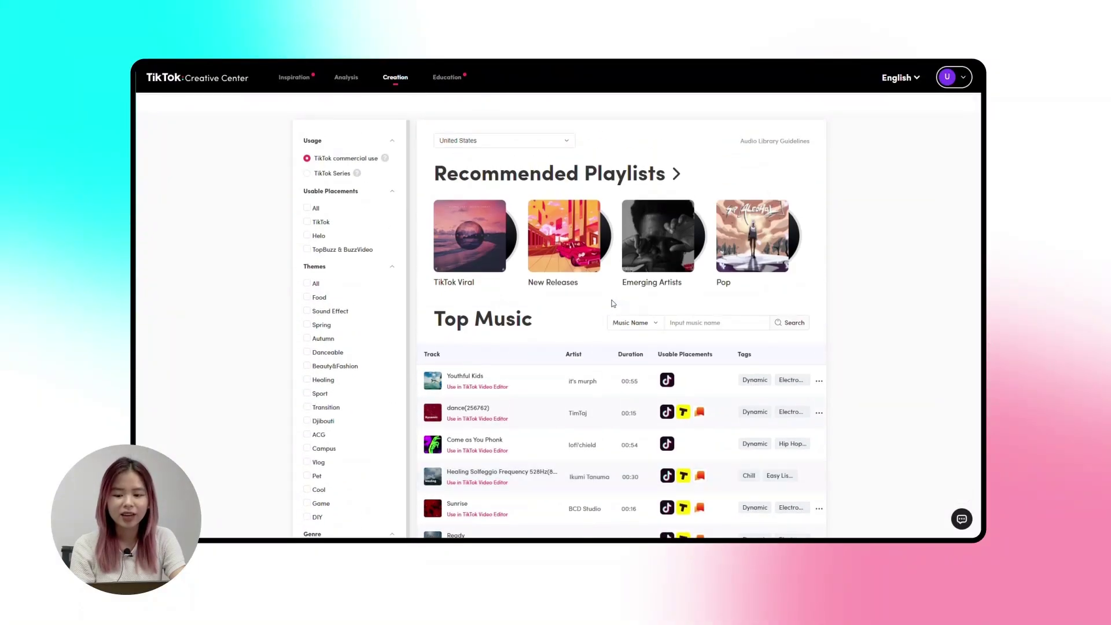
{"action": "left_click", "coordinate": [656, 324]}
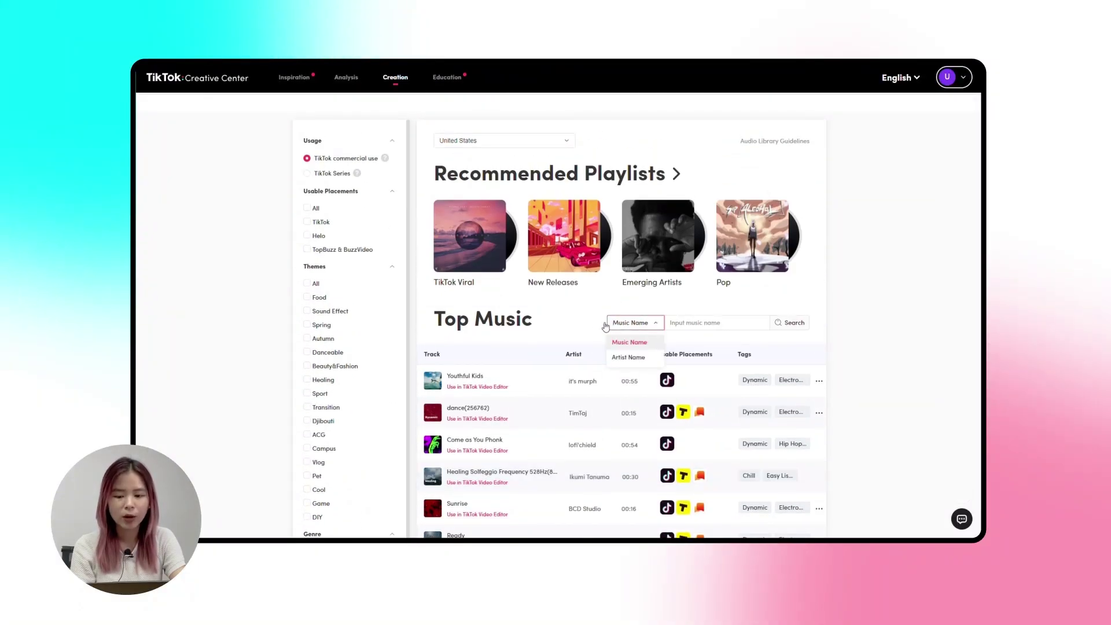
{"action": "left_click", "coordinate": [582, 311]}
{"action": "scroll", "coordinate": [582, 310], "scroll_direction": "up", "scroll_amount": 1}
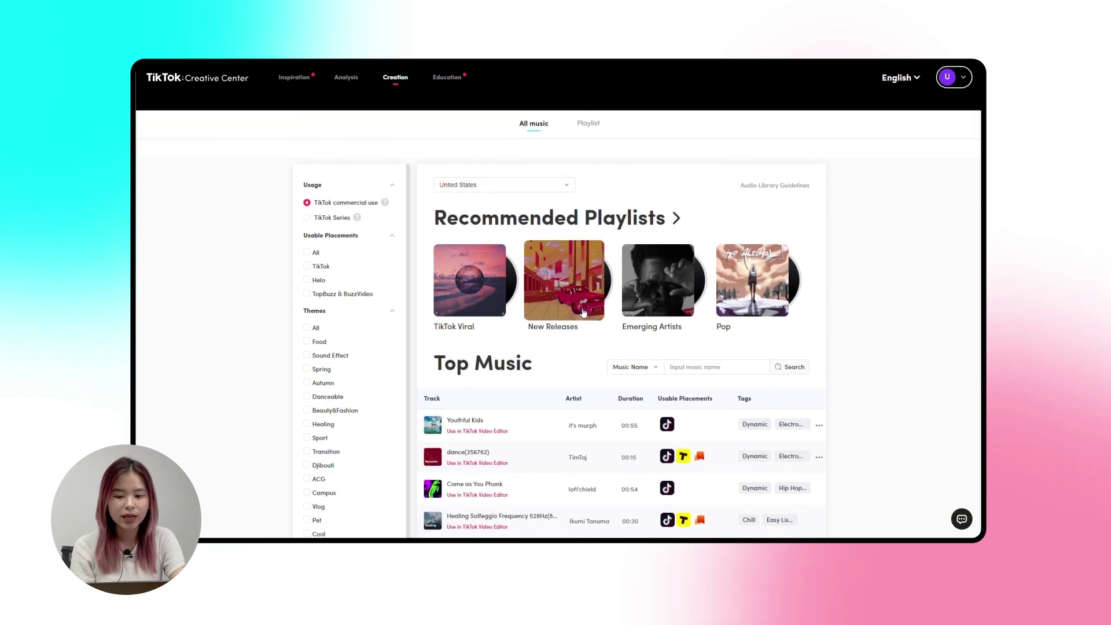
Collapse the Usage, Usable Placements, Themes, Genre, Mood and Duration filter sections
{"action": "left_click", "coordinate": [393, 185]}
{"action": "left_click", "coordinate": [395, 209]}
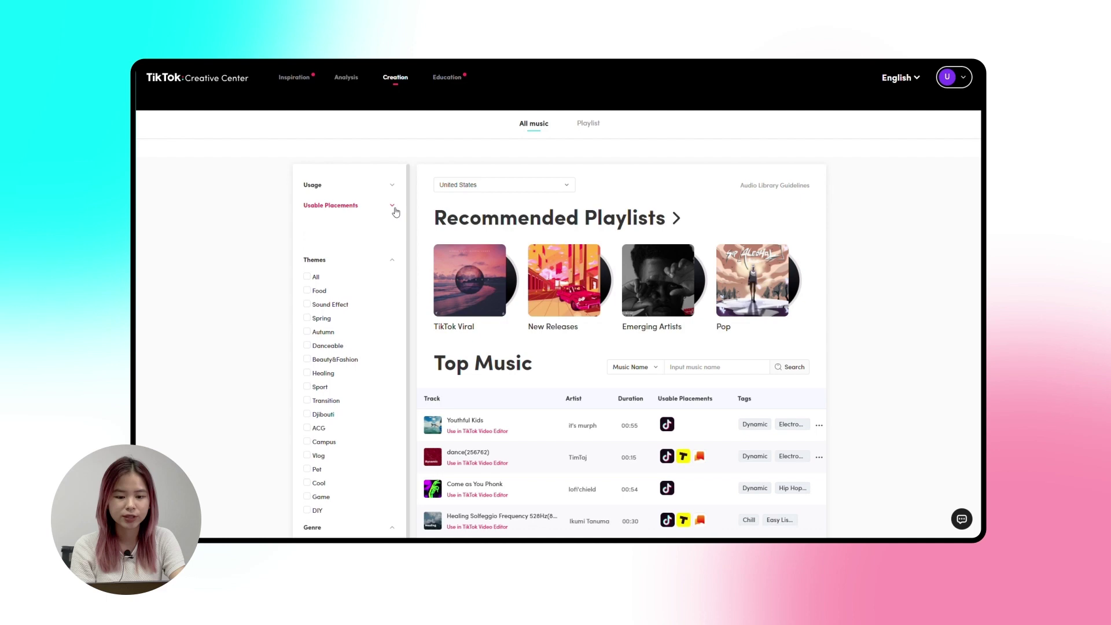
{"action": "left_click", "coordinate": [395, 226]}
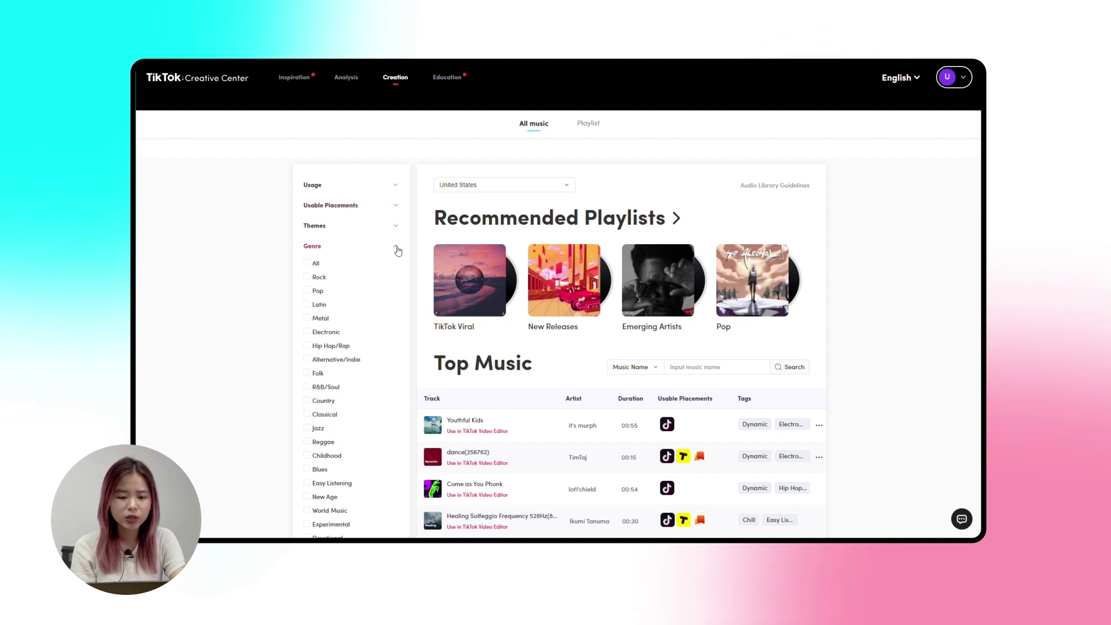
{"action": "left_click", "coordinate": [397, 250]}
{"action": "left_click", "coordinate": [398, 268]}
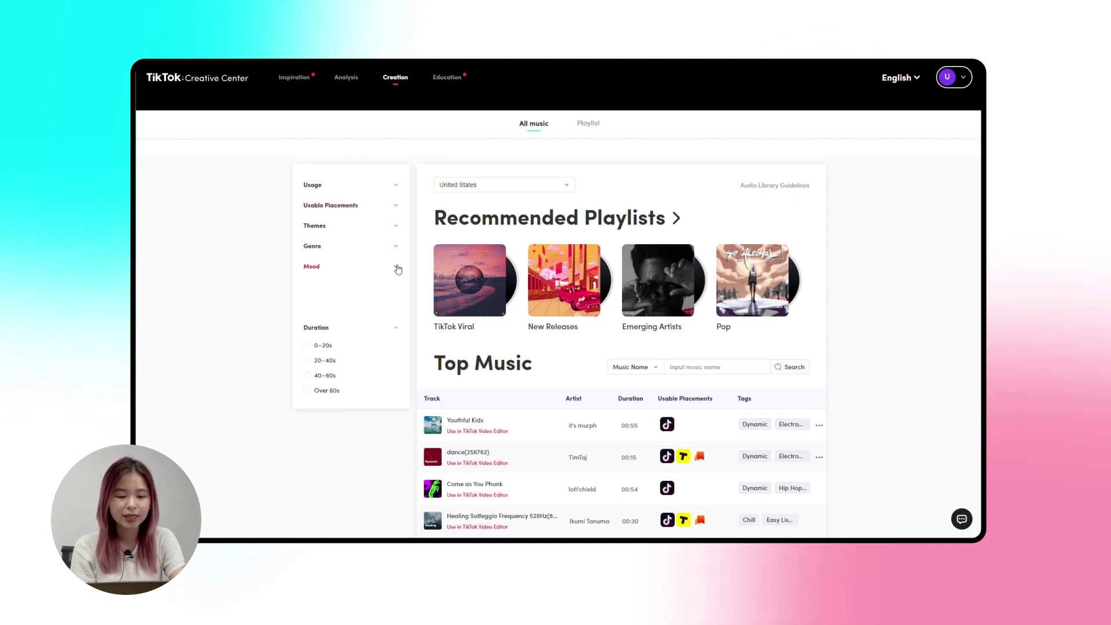
{"action": "left_click", "coordinate": [399, 287]}
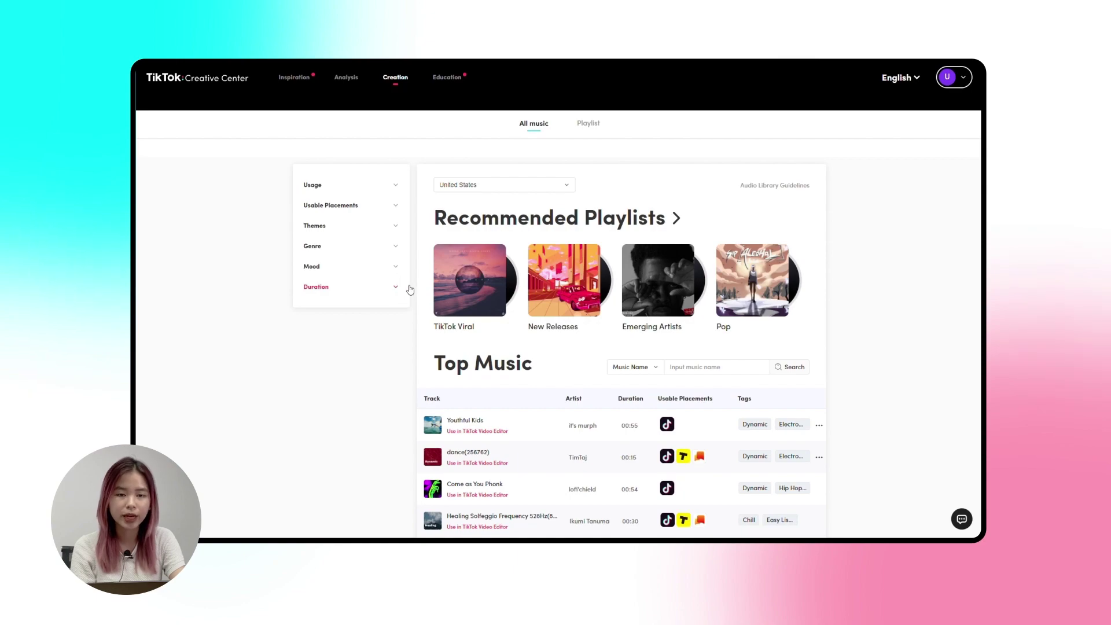